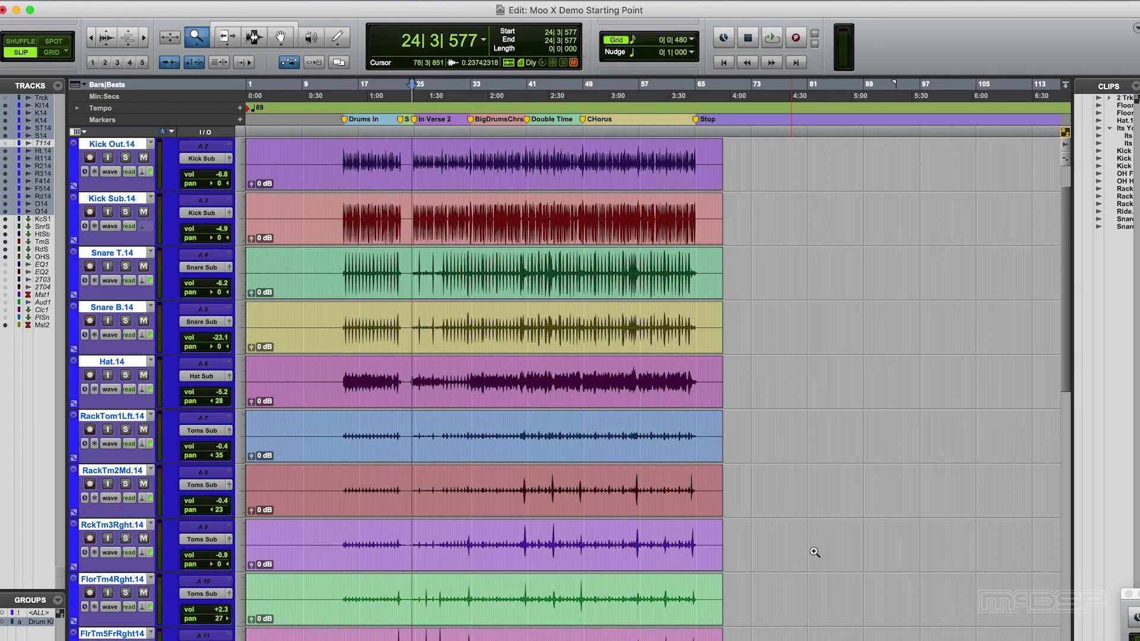
# Switch from the Edit window to the Mix window showing the drum track and submix strips.
pyautogui.press('super+equal')
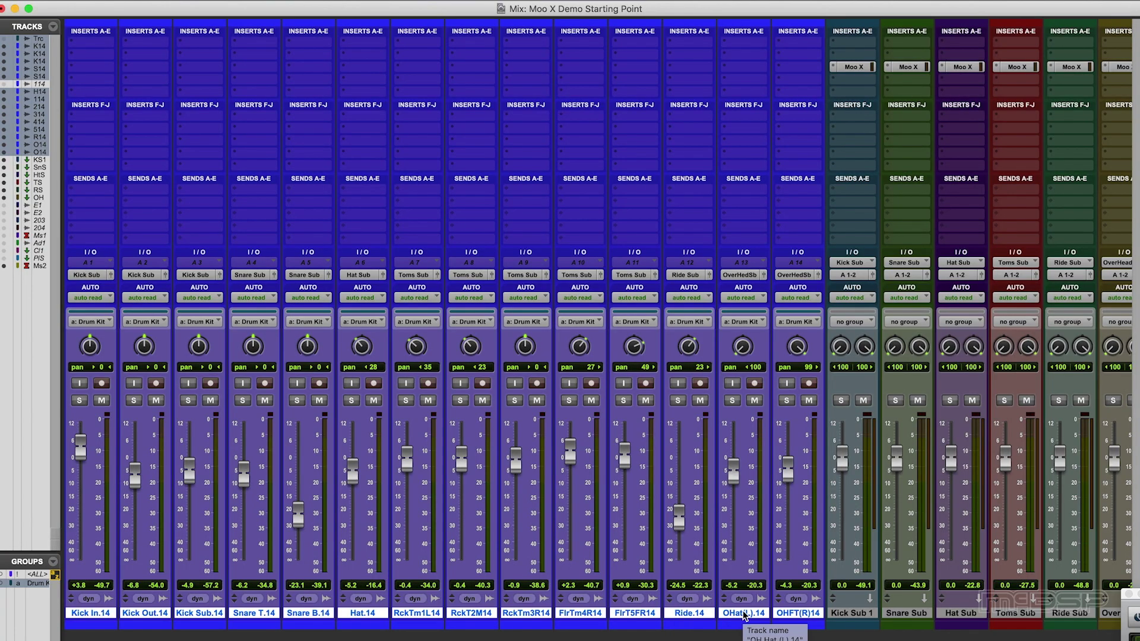
# Scroll the mixer right until the drum submix strips and Master 2 are visible.
pyautogui.hscroll(3, 831, 634)
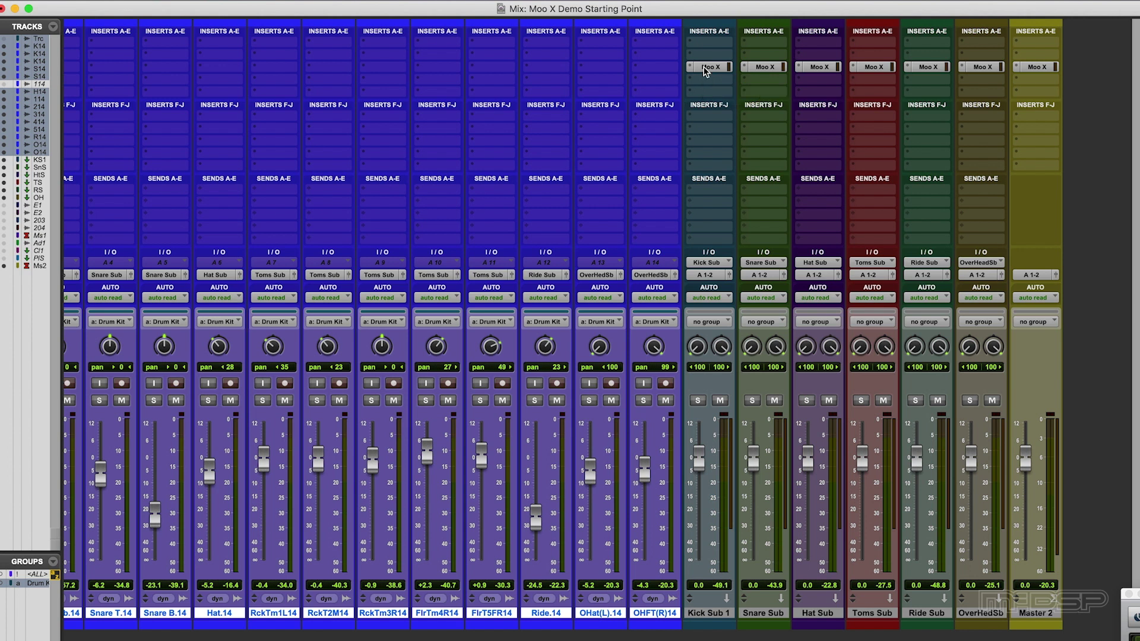
# Assign the Kick, Snare and Hat submix Moo X inserts to mixer channels 1, 2 and 3.
pyautogui.click(706, 67)
pyautogui.click(648, 349)
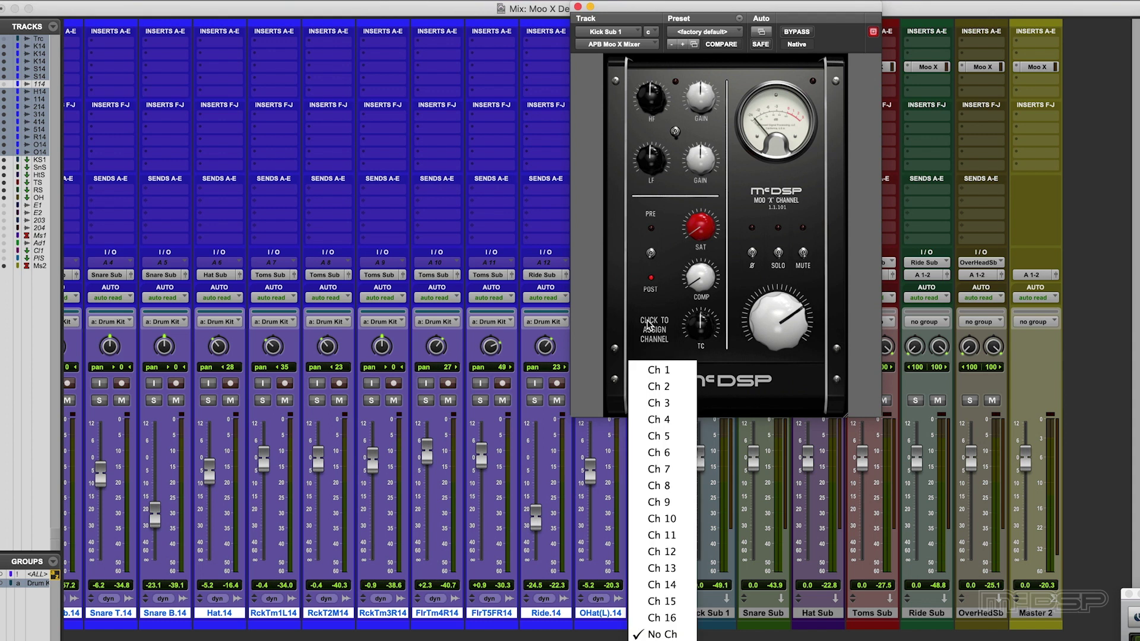
pyautogui.click(646, 369)
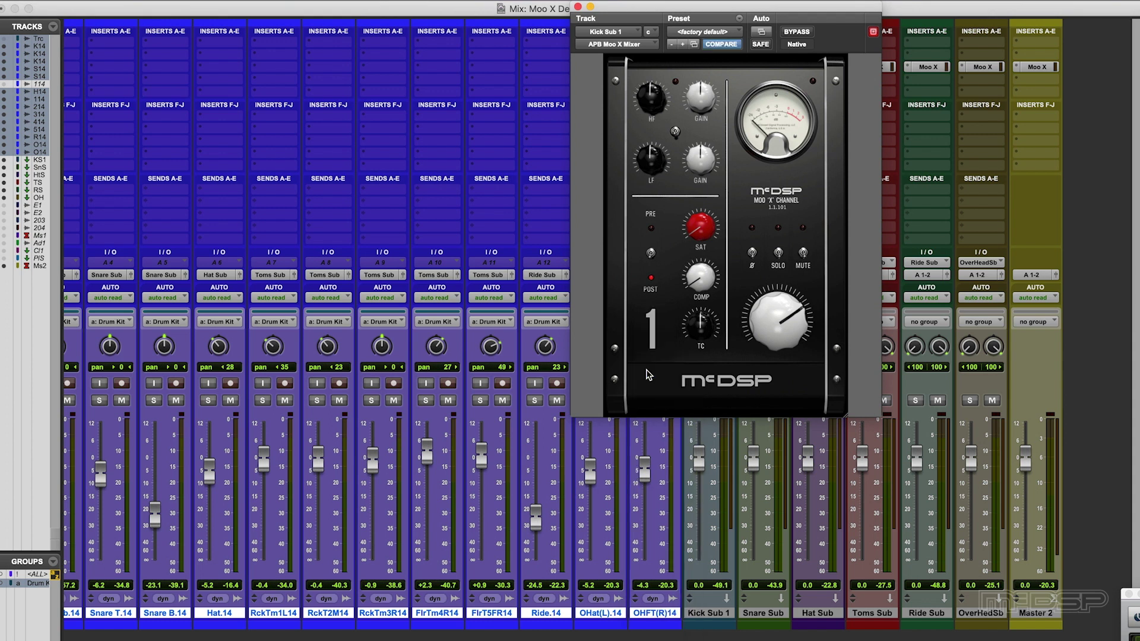
pyautogui.click(579, 7)
pyautogui.click(761, 67)
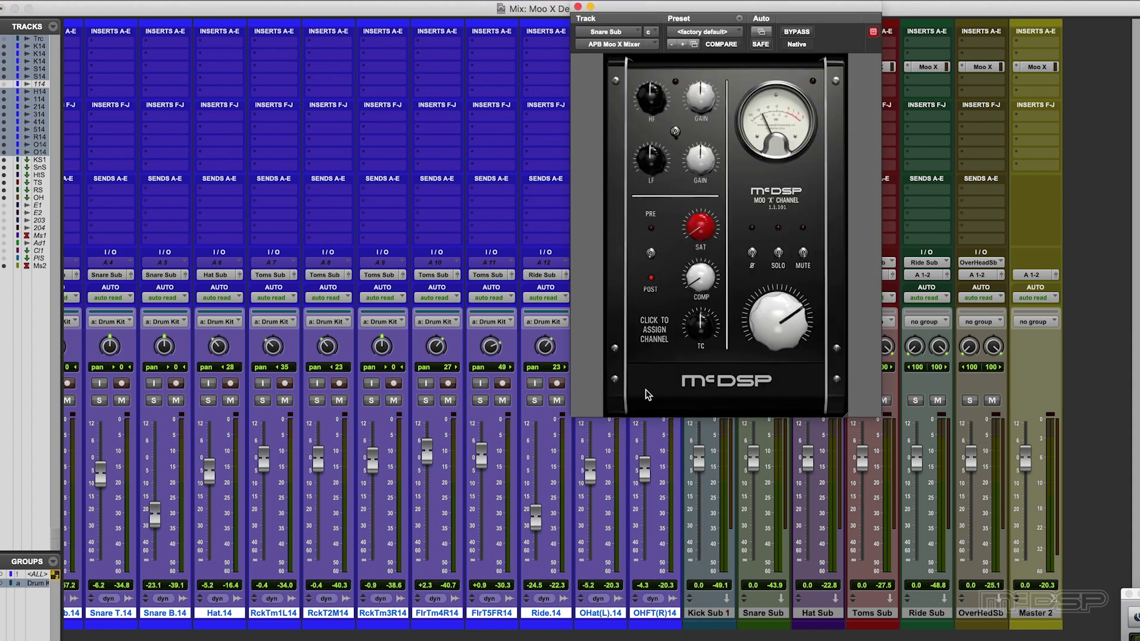
pyautogui.click(648, 349)
pyautogui.click(659, 388)
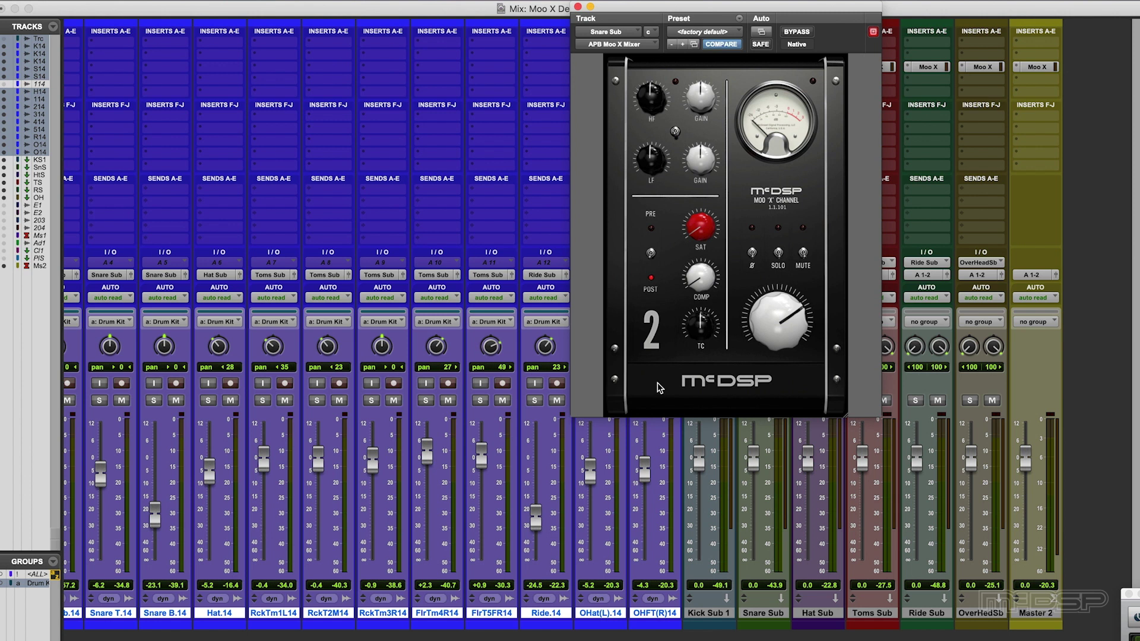
pyautogui.click(579, 8)
pyautogui.click(816, 67)
pyautogui.click(649, 349)
pyautogui.click(659, 406)
# Assign the Toms, Ride and Overhead submixes to channels 4–6, leaving Master 2 on No Ch.
pyautogui.click(579, 7)
pyautogui.click(871, 67)
pyautogui.click(648, 349)
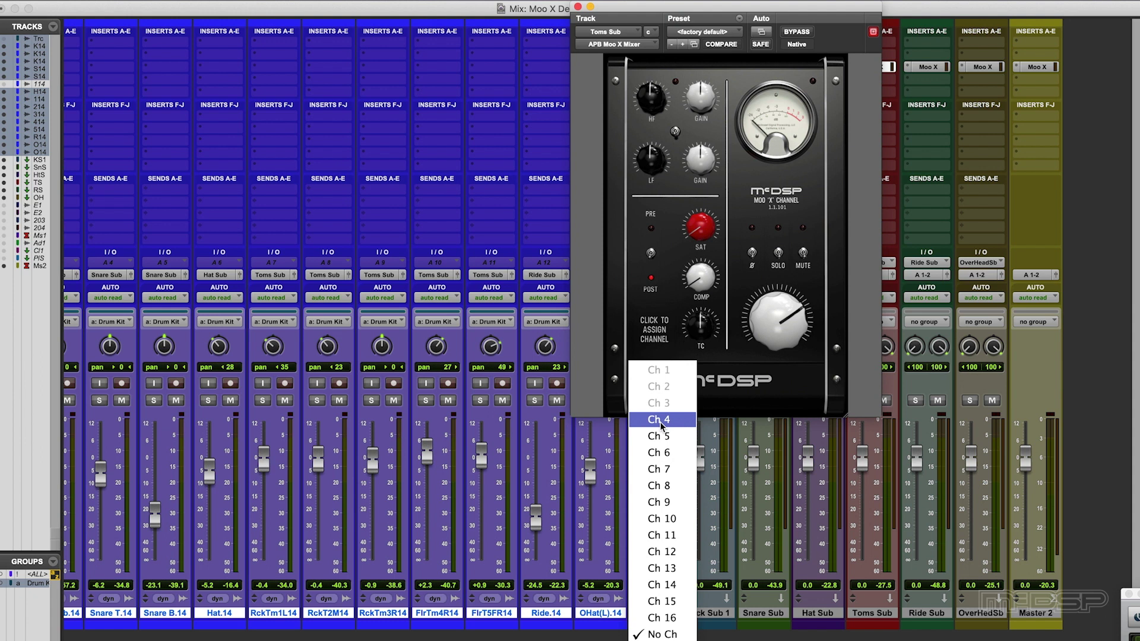
pyautogui.click(662, 416)
pyautogui.click(653, 331)
pyautogui.click(659, 432)
pyautogui.click(983, 68)
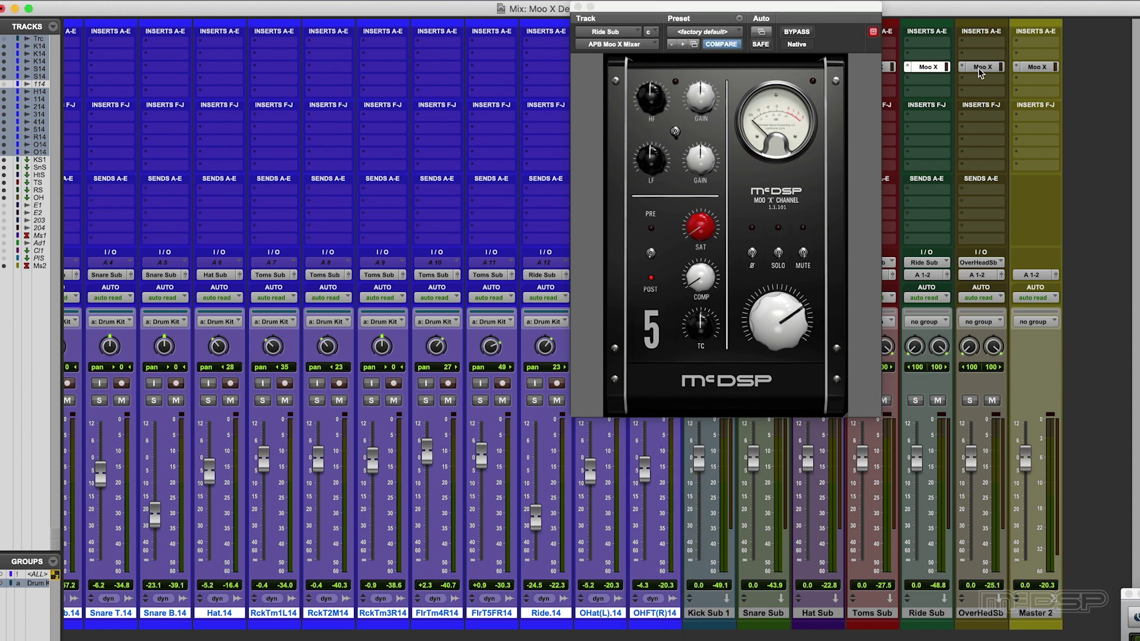
pyautogui.click(653, 331)
pyautogui.click(662, 452)
pyautogui.click(1033, 67)
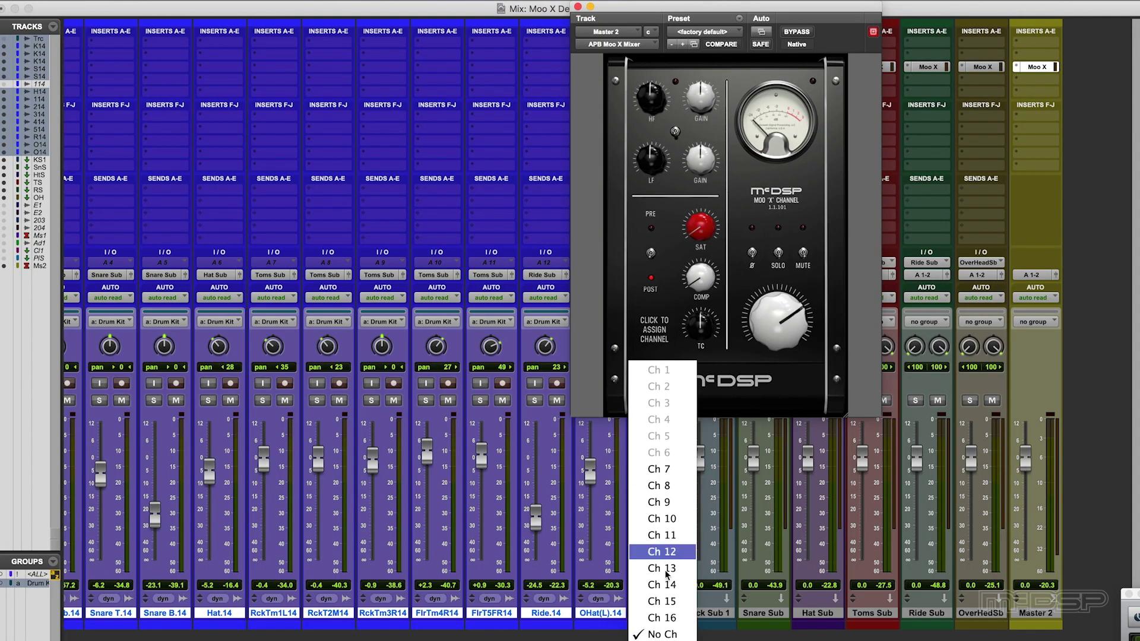
pyautogui.click(660, 634)
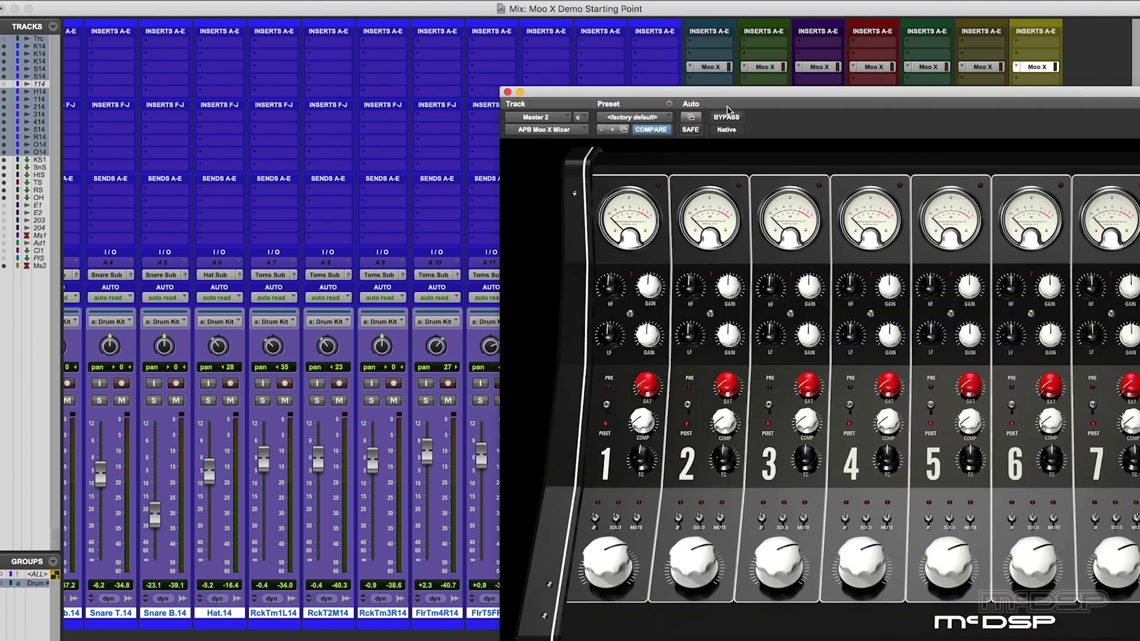
# Reposition the Moo X Mixer, reveal the scribble strip and rename channel 1 to Kick.
pyautogui.moveTo(765, 98); pyautogui.dragTo(345, 57)
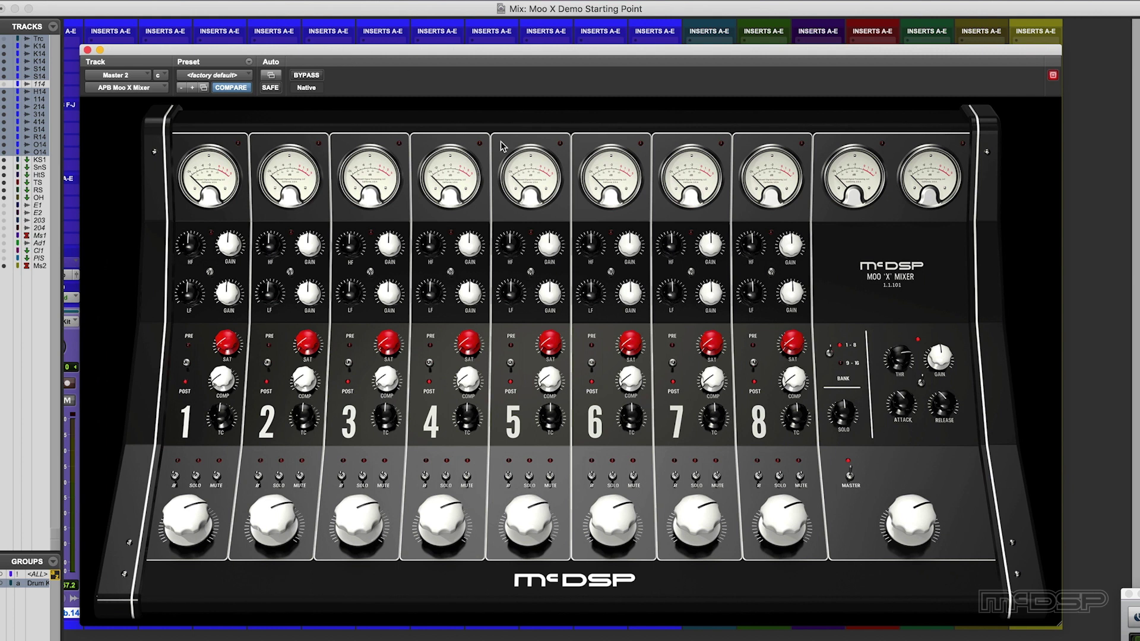
pyautogui.click(628, 589)
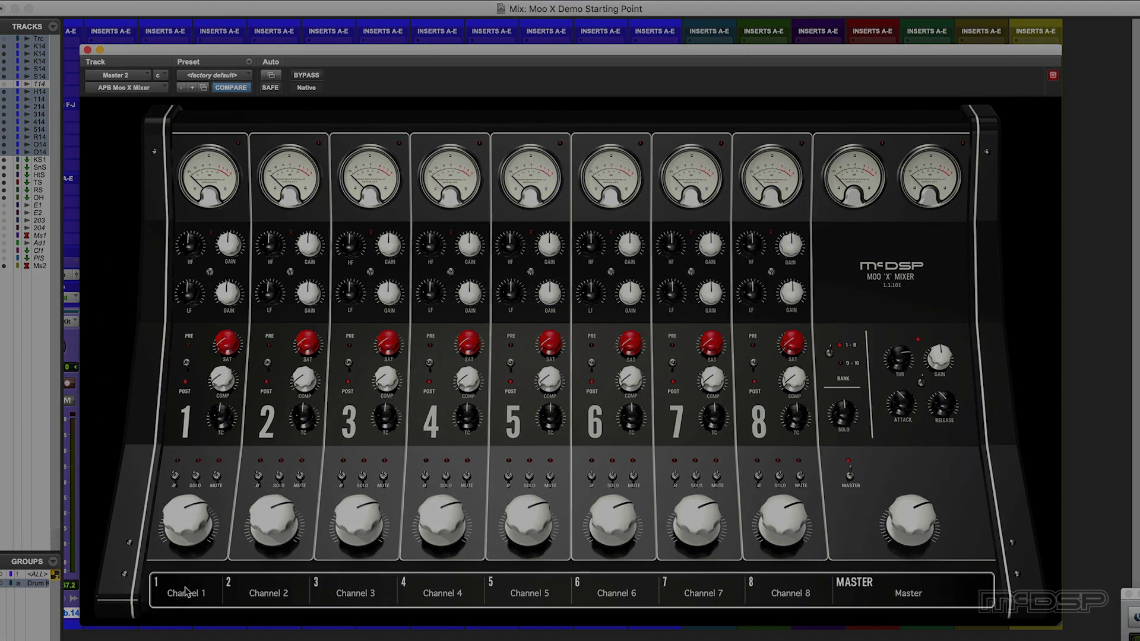
pyautogui.click(181, 593)
pyautogui.press('BackSpace')
pyautogui.write('Kick')
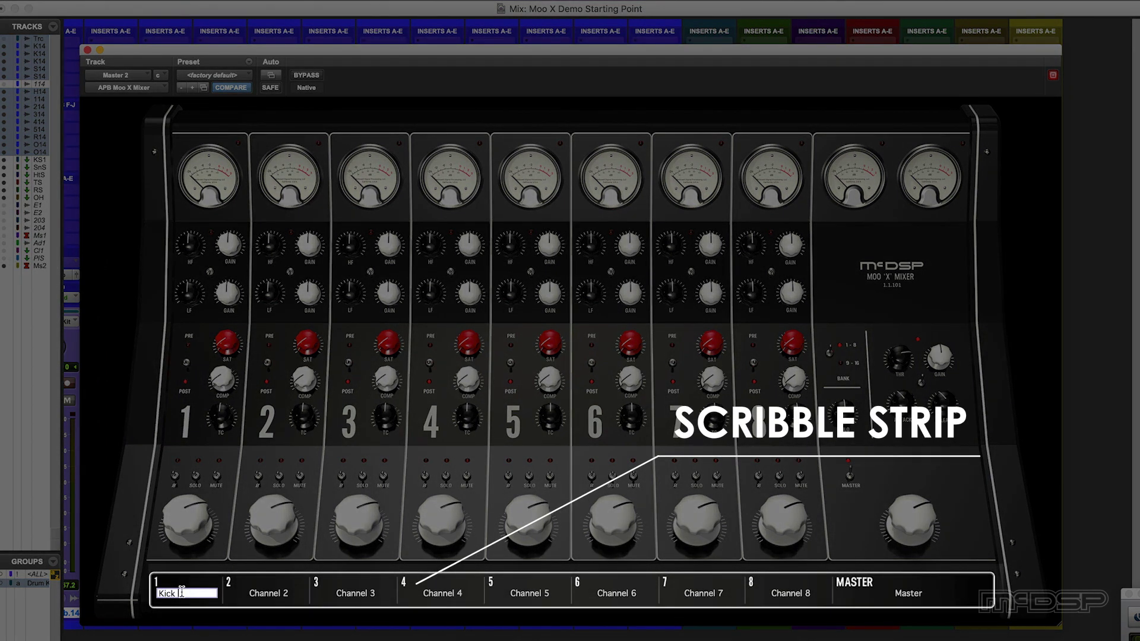
pyautogui.press('Tab')
# Name channels 2–6 Snare, Hat, Toms, Ride and Overheads.
pyautogui.write('Snare')
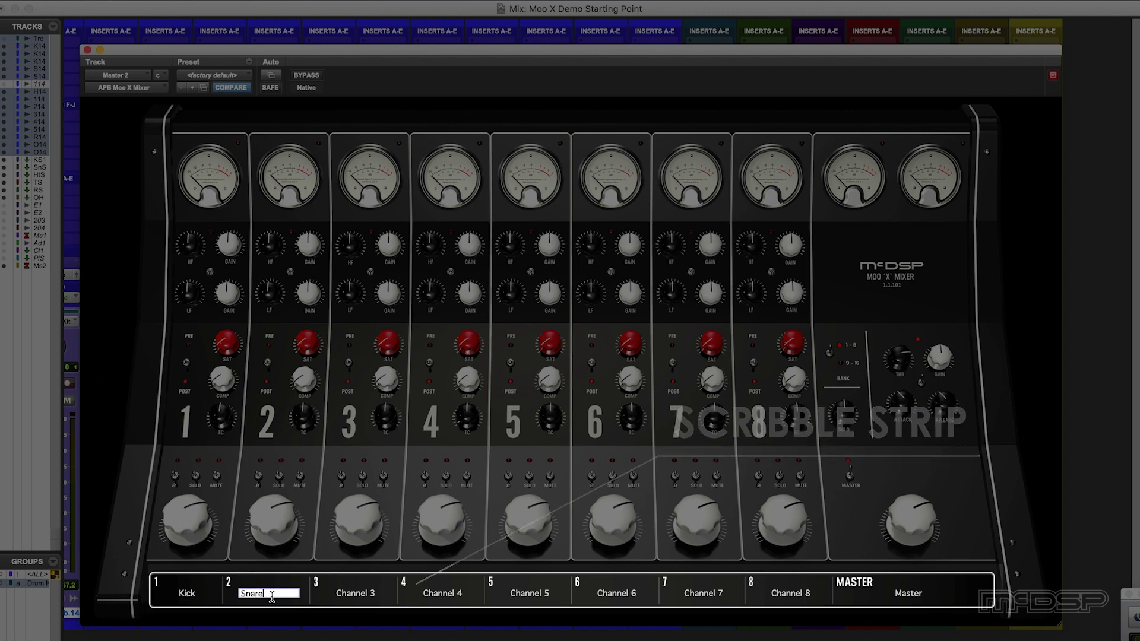
pyautogui.press('Tab')
pyautogui.write('J')
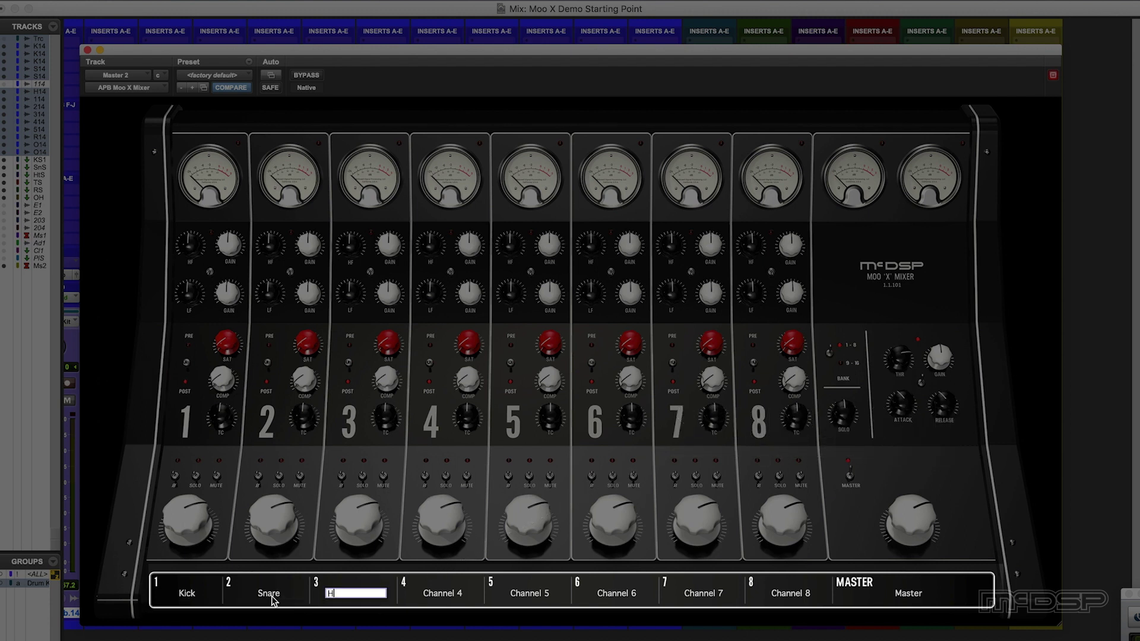
pyautogui.press('Tab')
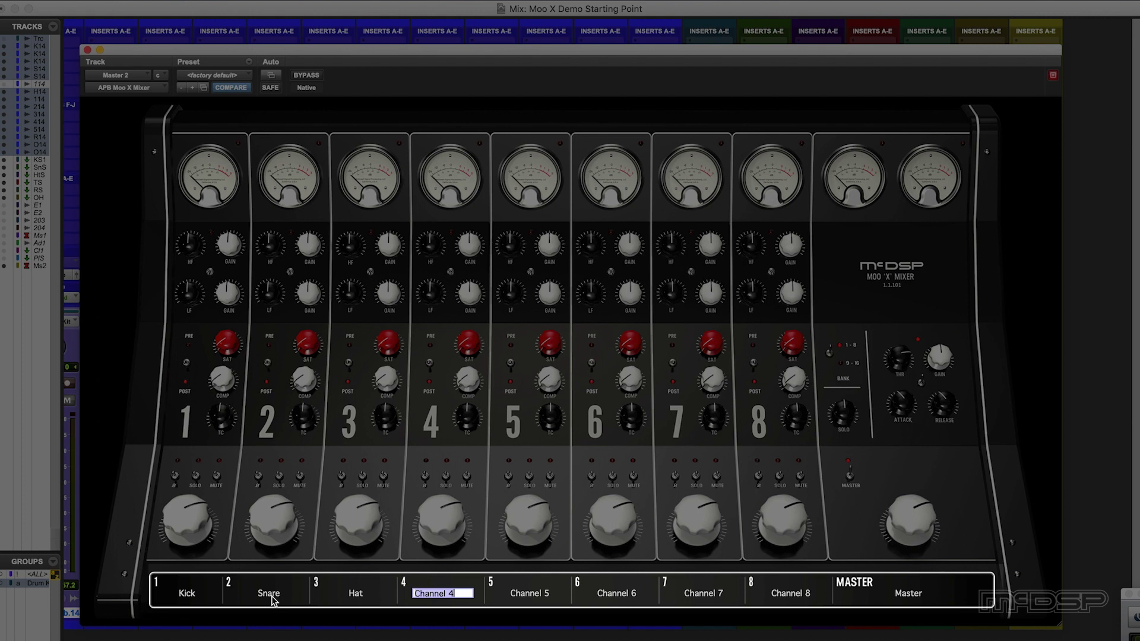
pyautogui.write('Toms')
pyautogui.press('Tab')
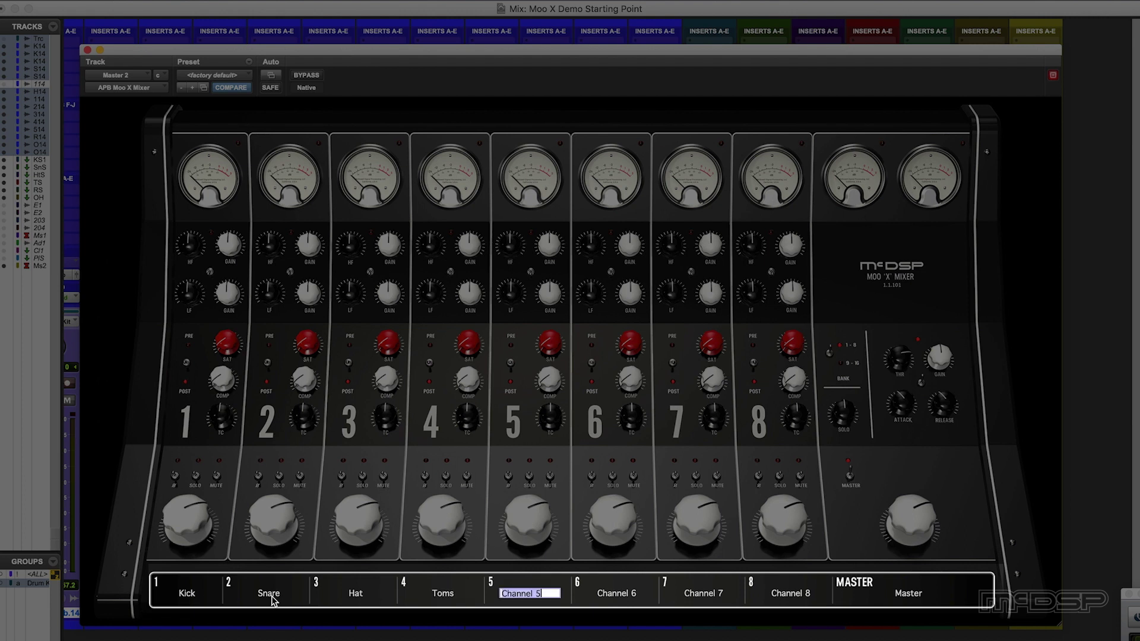
pyautogui.write('Ride')
pyautogui.press('Tab')
pyautogui.write('Over')
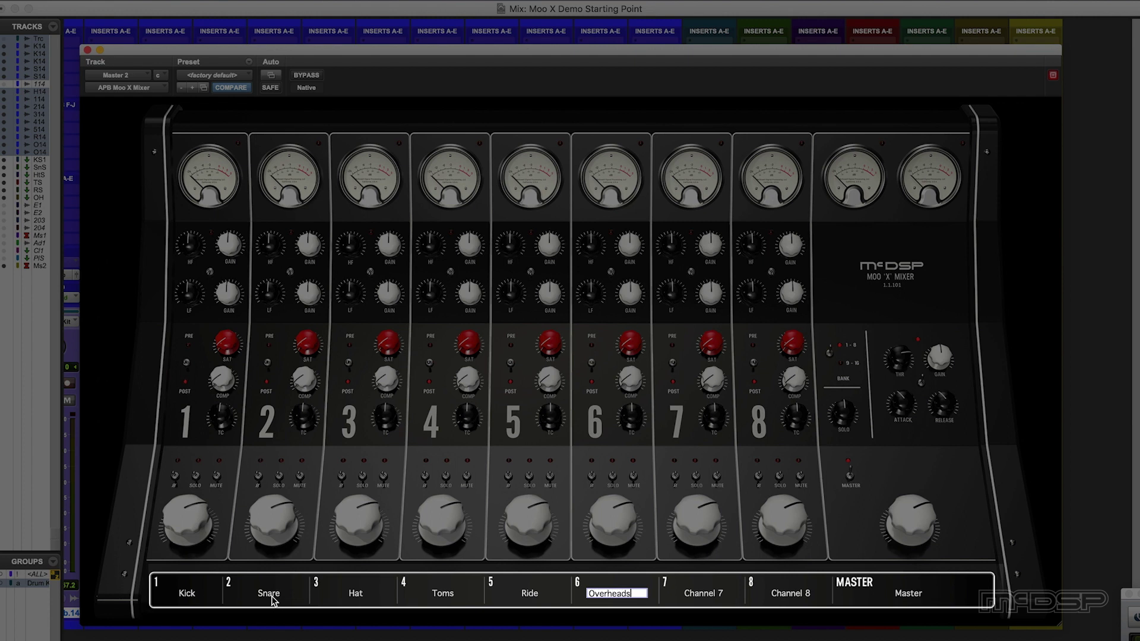
pyautogui.write('heads')
pyautogui.press('Tab')
pyautogui.press('Tab')
pyautogui.press('Tab')
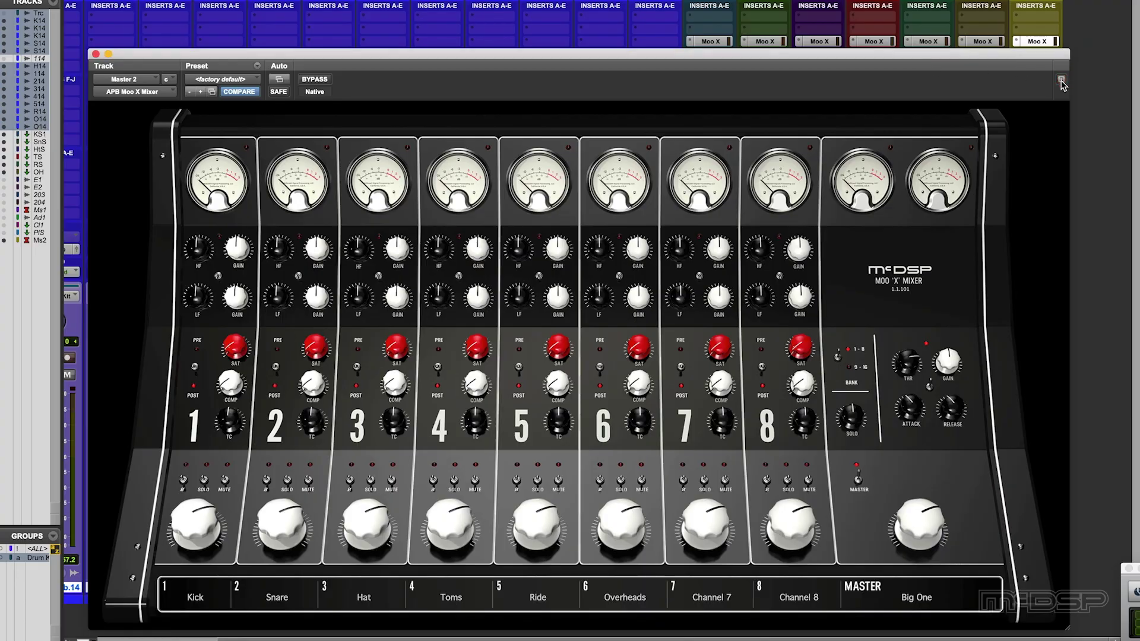
pyautogui.click(437, 18)
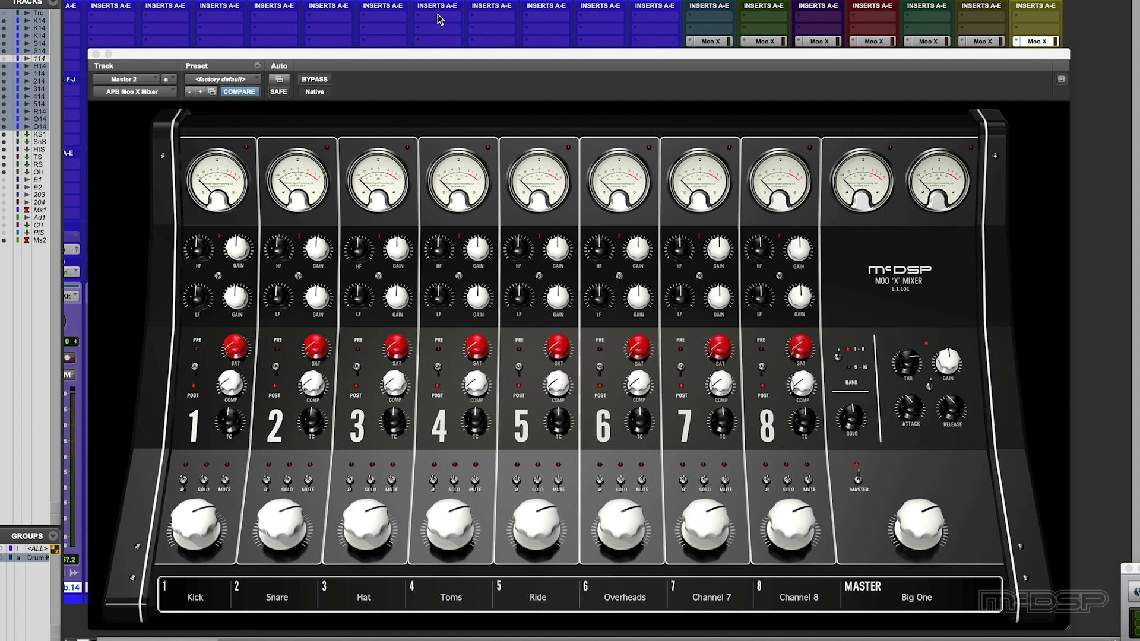
pyautogui.click(710, 42)
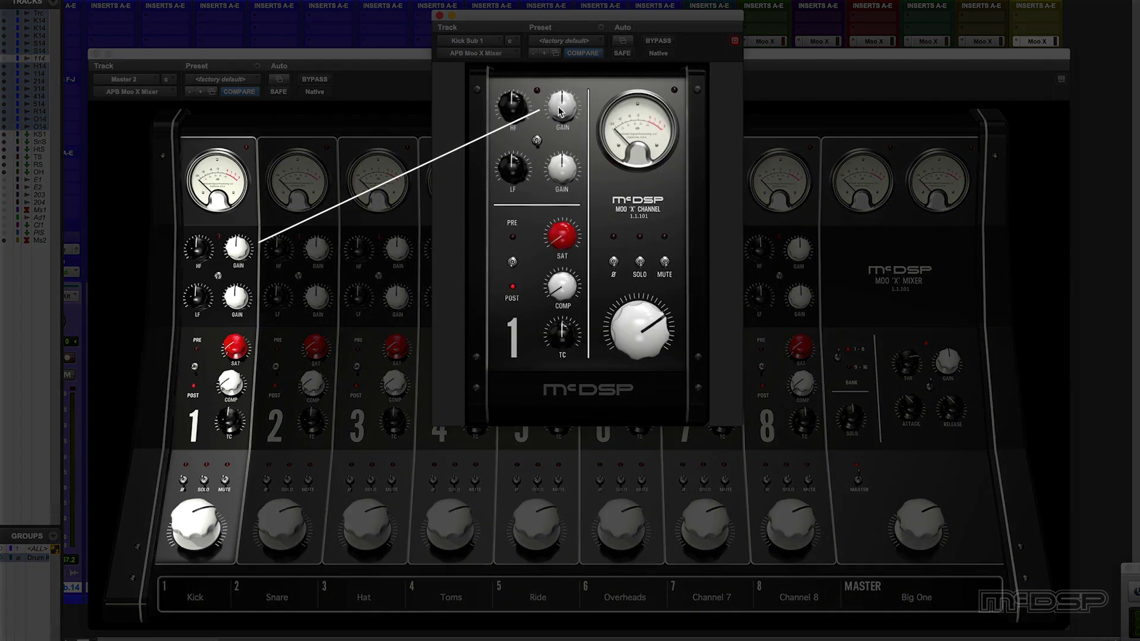
pyautogui.moveTo(559, 110); pyautogui.dragTo(566, 123)
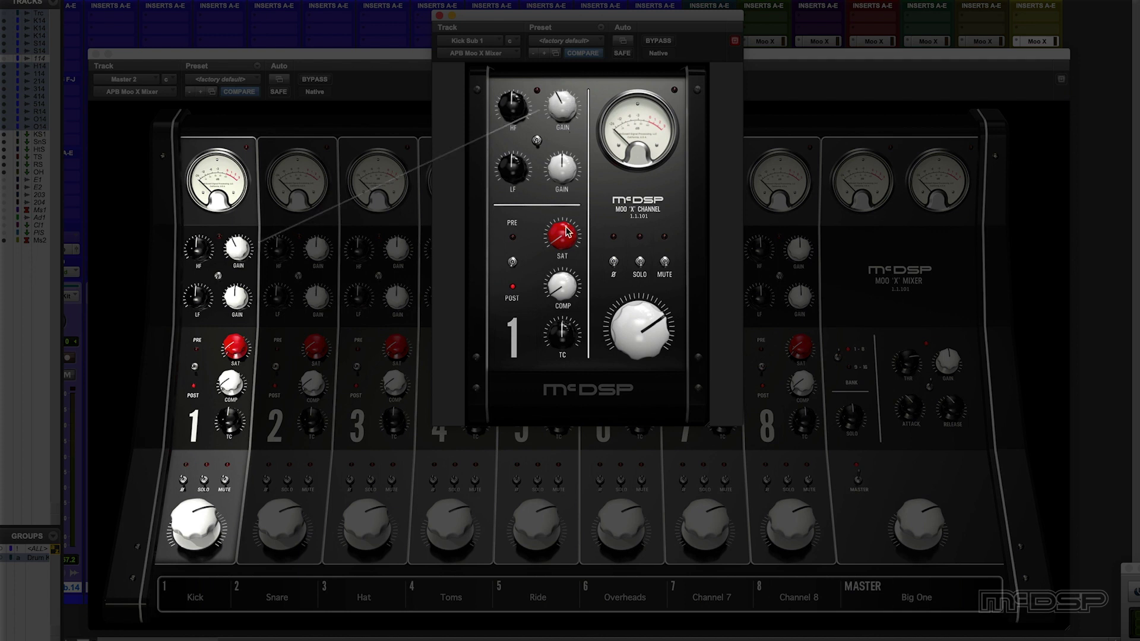
pyautogui.moveTo(558, 239); pyautogui.dragTo(569, 276)
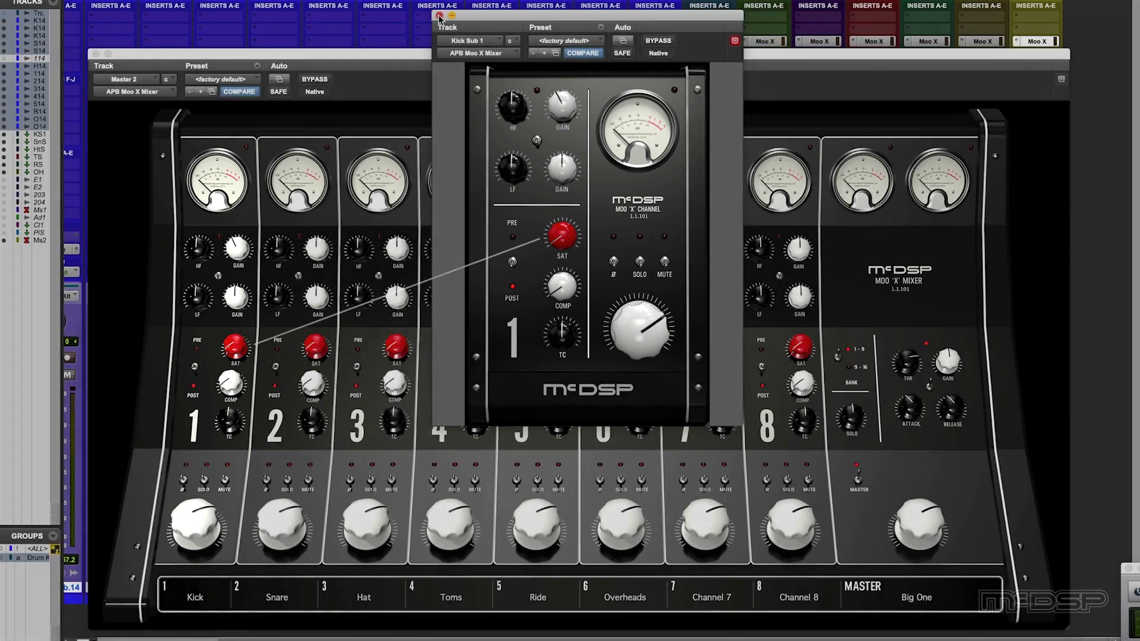
pyautogui.click(439, 15)
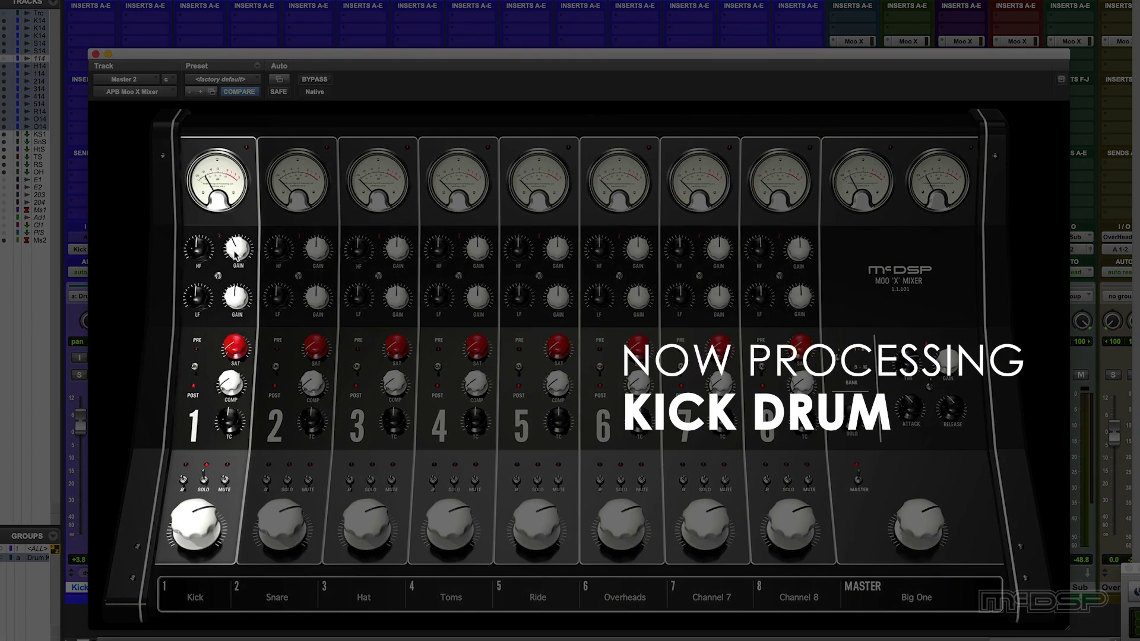
# Boost the Kick's highs, lower its low EQ frequency and gain, and set saturation near 8.
pyautogui.moveTo(235, 252)
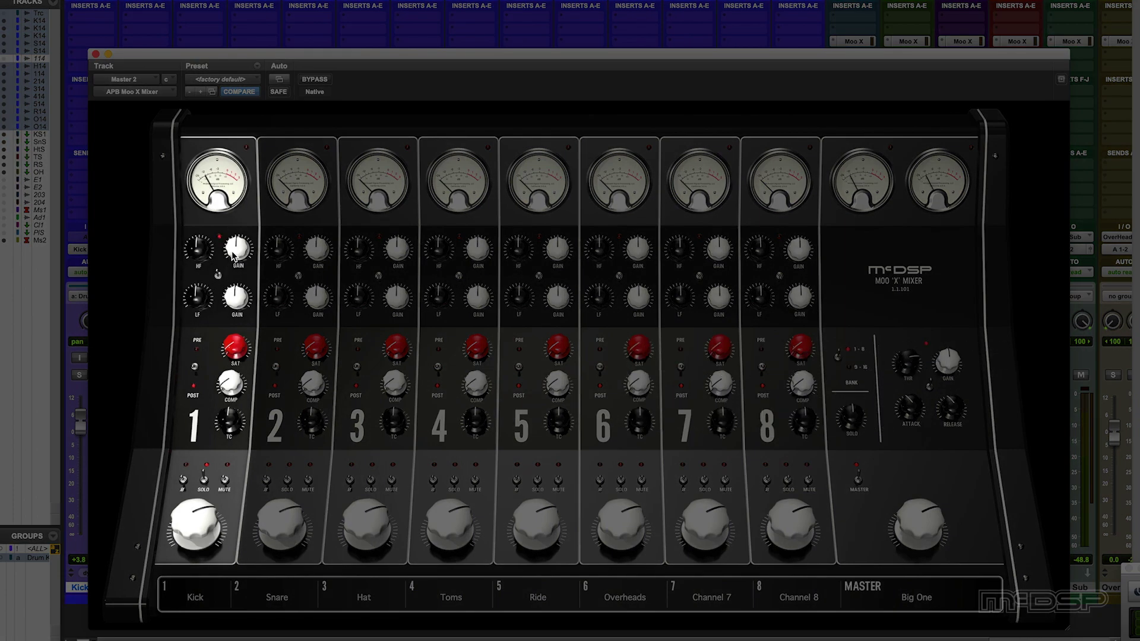
pyautogui.moveTo(236, 252); pyautogui.dragTo(198, 234)
pyautogui.moveTo(197, 297); pyautogui.dragTo(196, 304)
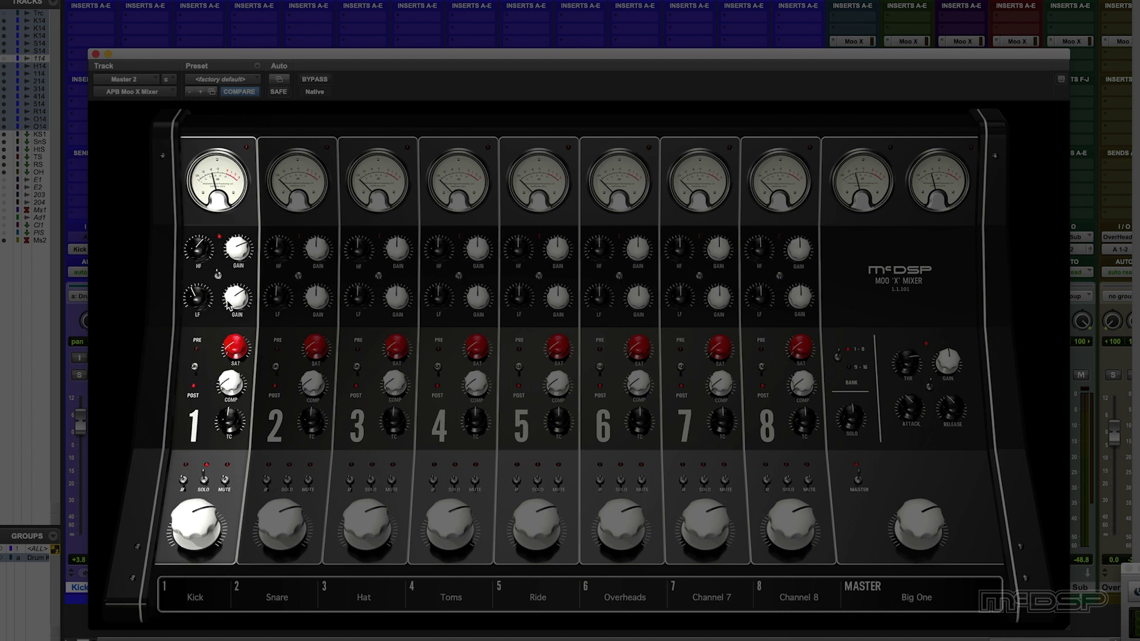
pyautogui.moveTo(228, 304); pyautogui.dragTo(231, 315)
pyautogui.moveTo(232, 355); pyautogui.dragTo(232, 343)
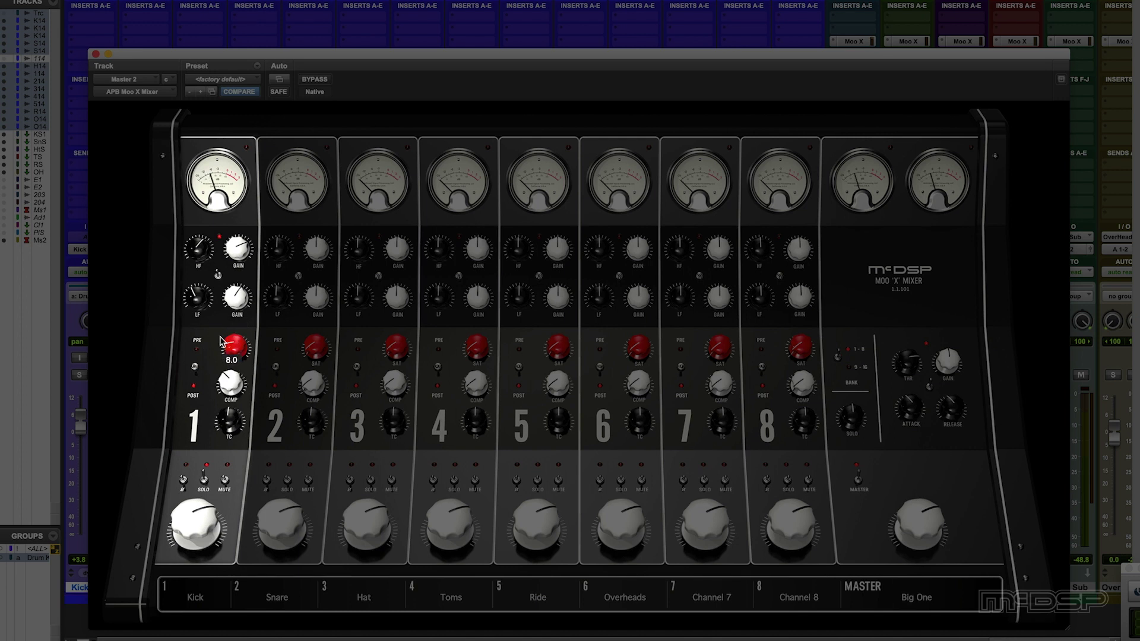
pyautogui.moveTo(223, 339); pyautogui.dragTo(222, 352)
# Shorten the Kick compressor's time constant, toggle Kick solo and solo the Snare.
pyautogui.moveTo(189, 528)
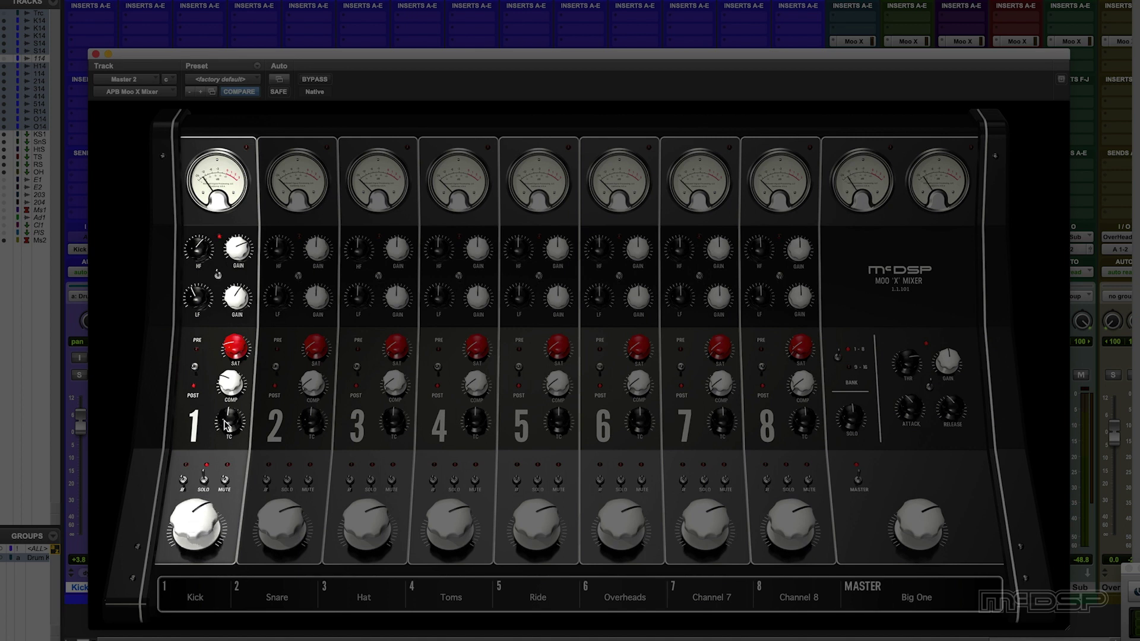
pyautogui.moveTo(225, 425); pyautogui.dragTo(229, 441)
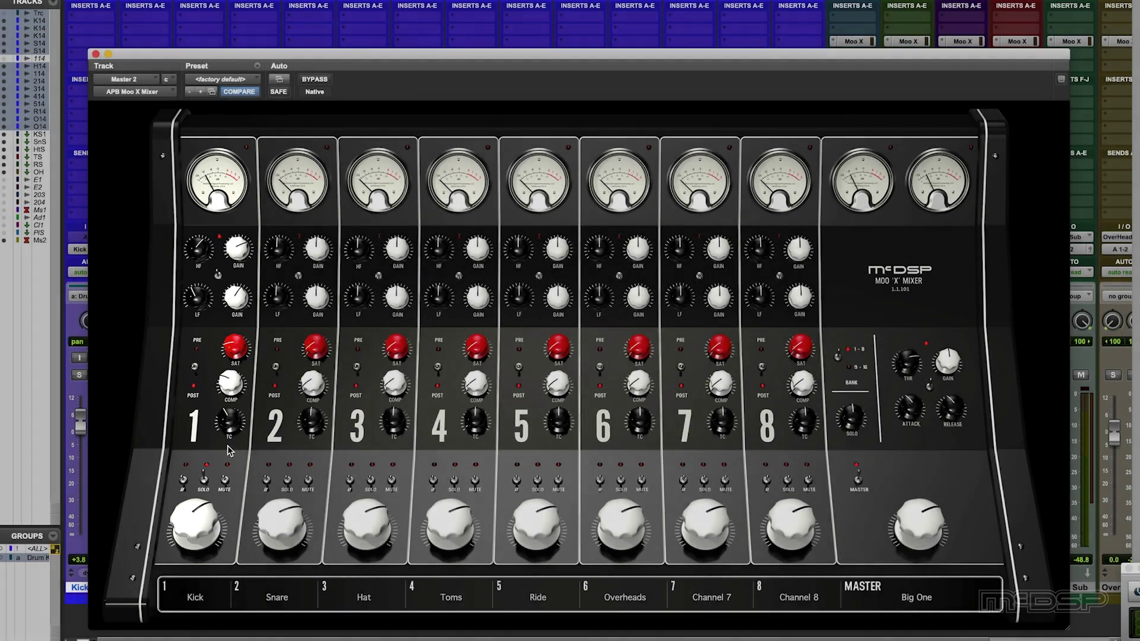
pyautogui.click(204, 480)
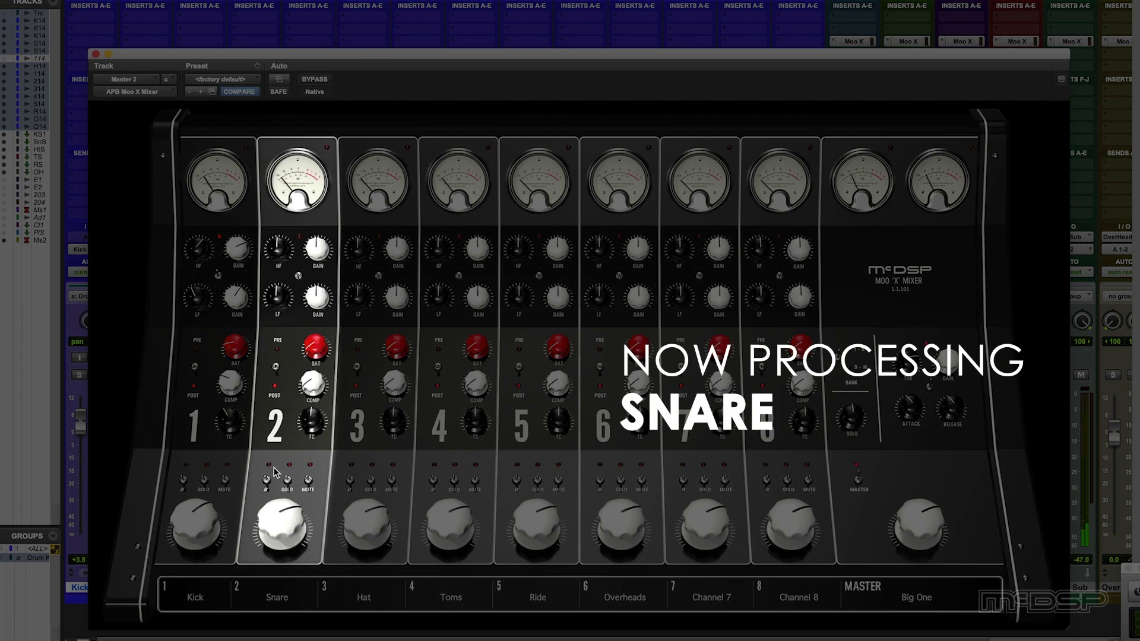
pyautogui.click(287, 481)
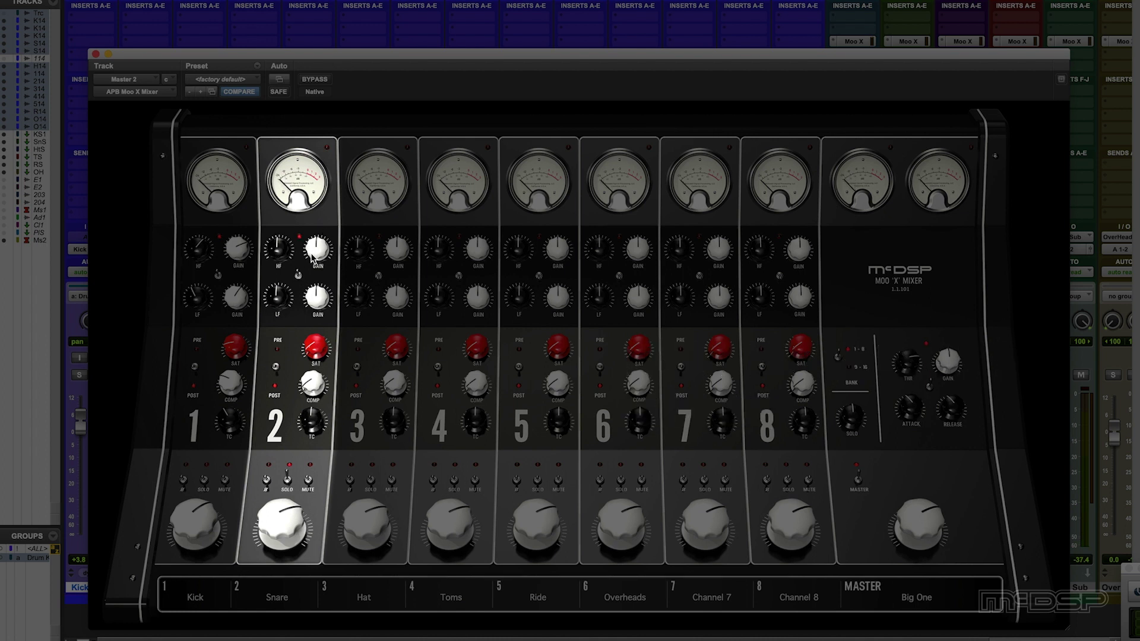
# Raise the Snare's high EQ frequency to about 8645.8, set its compressor time constant to 400, and unsolo Kick.
pyautogui.moveTo(275, 244)
pyautogui.moveTo(275, 244); pyautogui.dragTo(274, 241)
pyautogui.moveTo(276, 278)
pyautogui.moveTo(313, 304)
pyautogui.moveTo(303, 351)
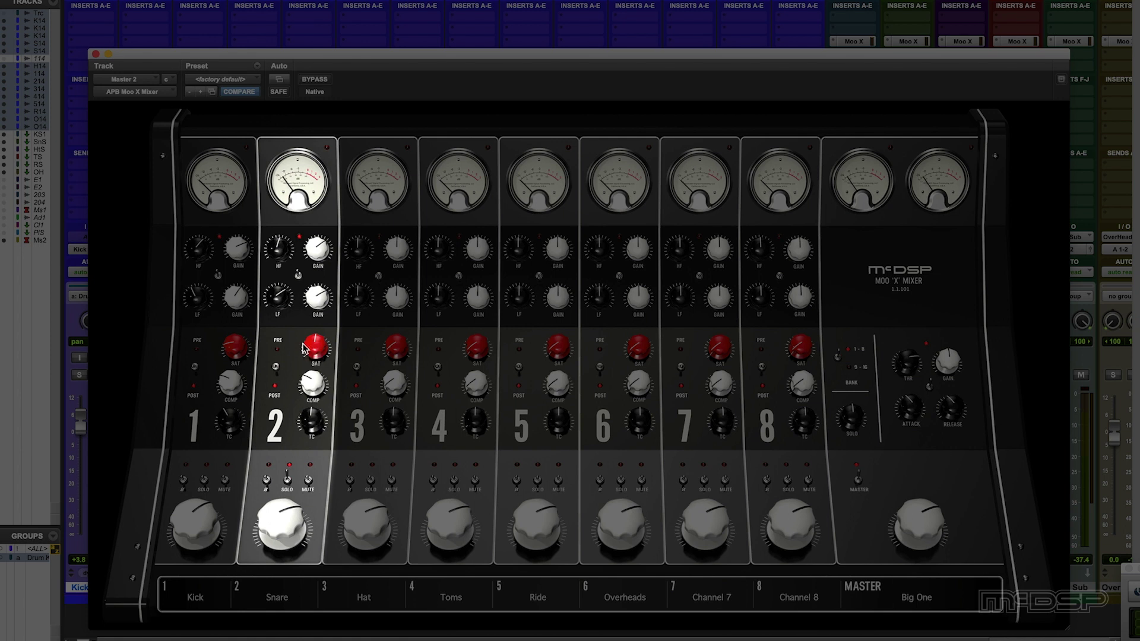
pyautogui.moveTo(311, 418); pyautogui.dragTo(315, 446)
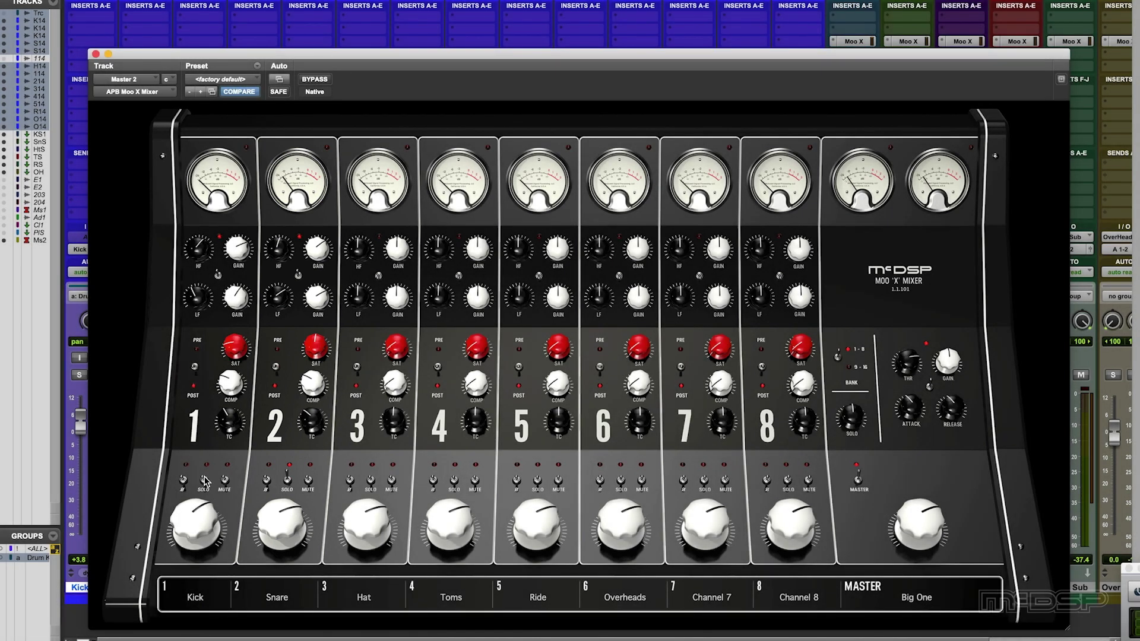
pyautogui.moveTo(190, 521)
pyautogui.click(204, 481)
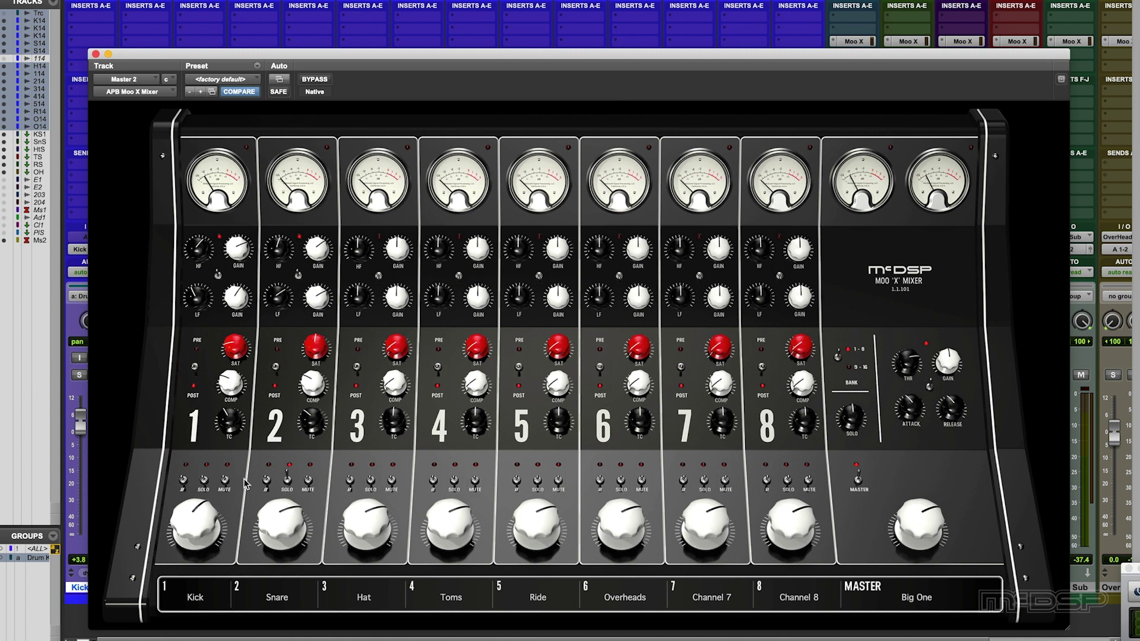
# Solo the Hat channel and raise its low EQ frequency.
pyautogui.click(371, 480)
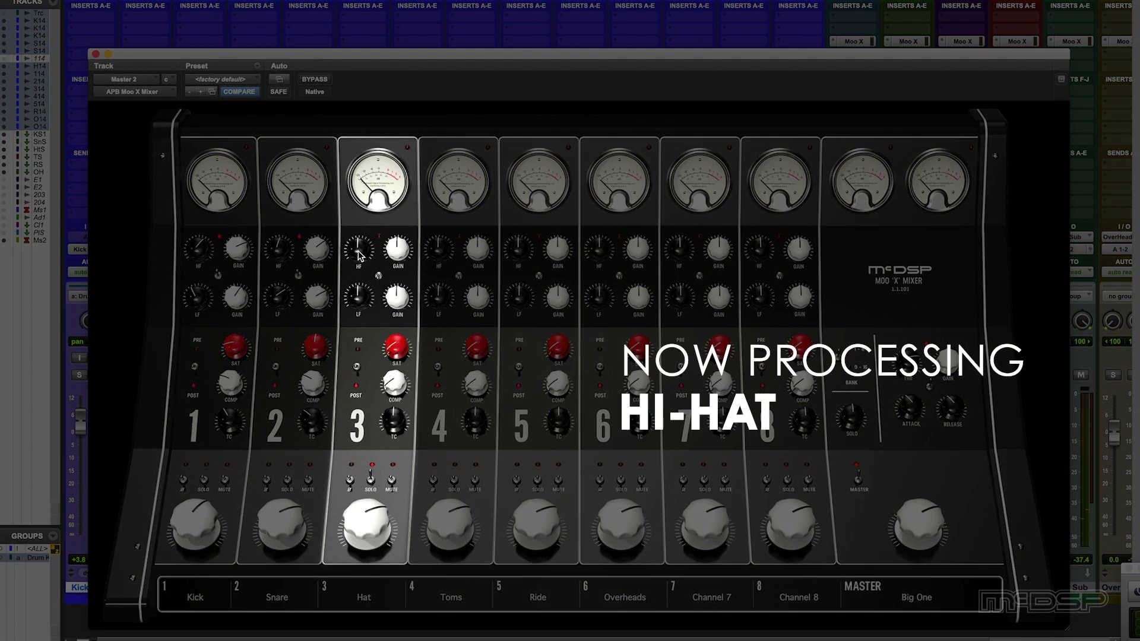
pyautogui.moveTo(394, 251)
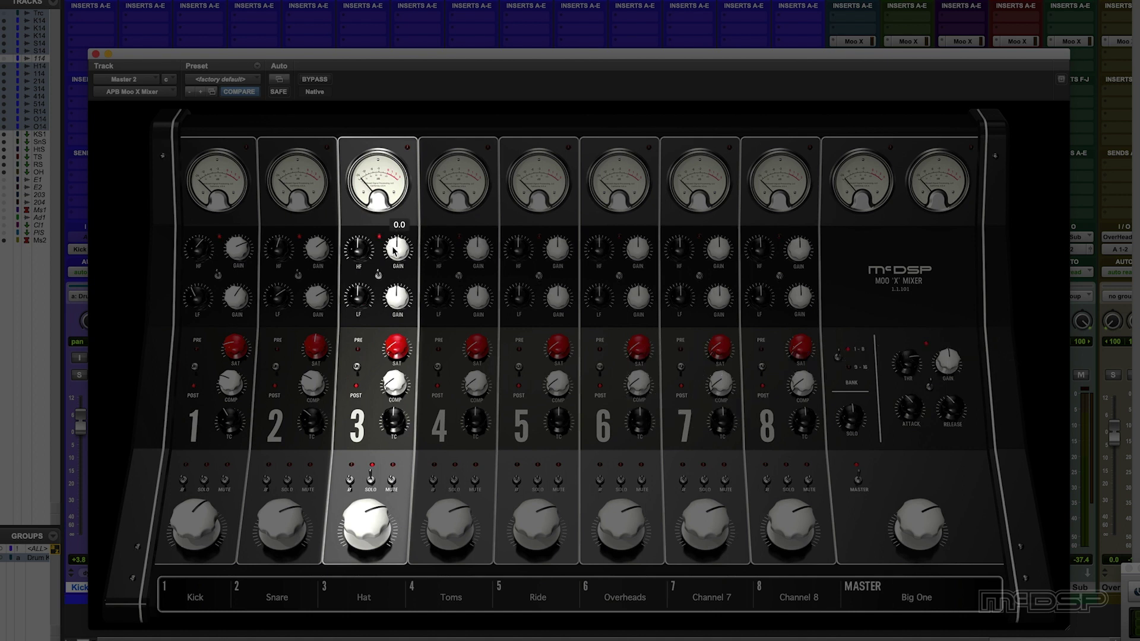
pyautogui.moveTo(356, 243)
pyautogui.moveTo(363, 305); pyautogui.dragTo(359, 270)
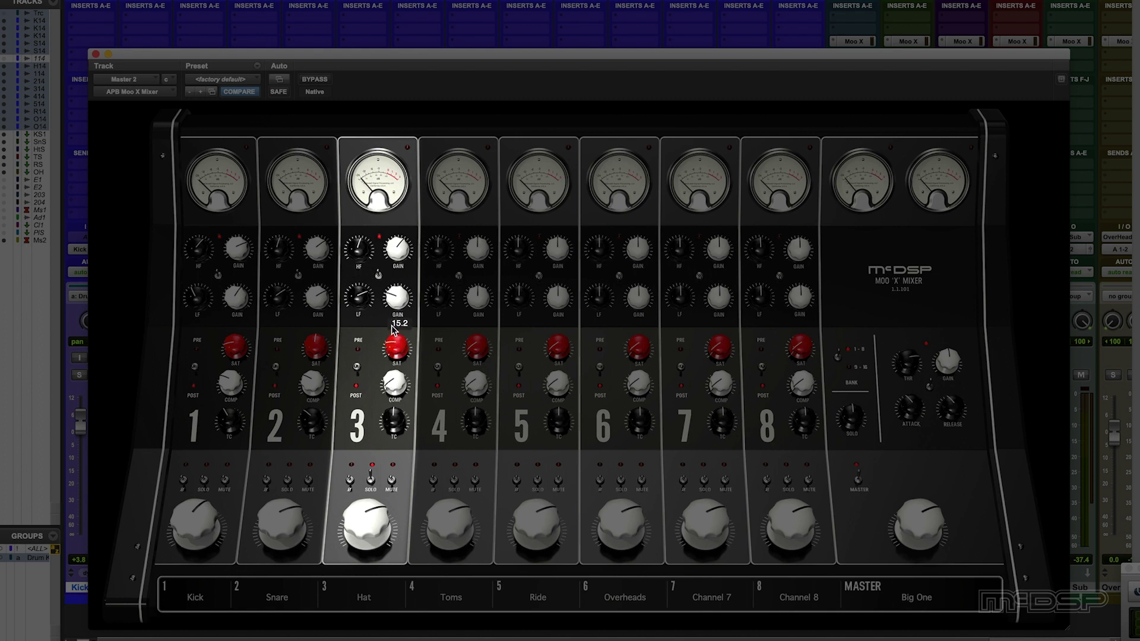
# Clear the solos on the Kick, Hat and Snare channels.
pyautogui.moveTo(390, 378)
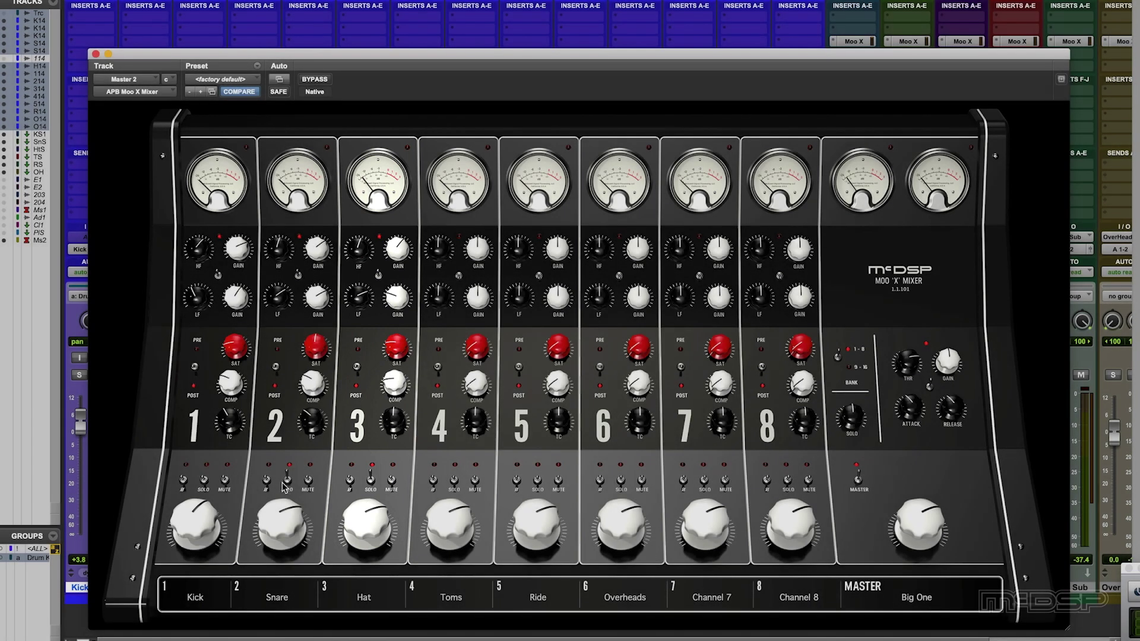
pyautogui.click(204, 480)
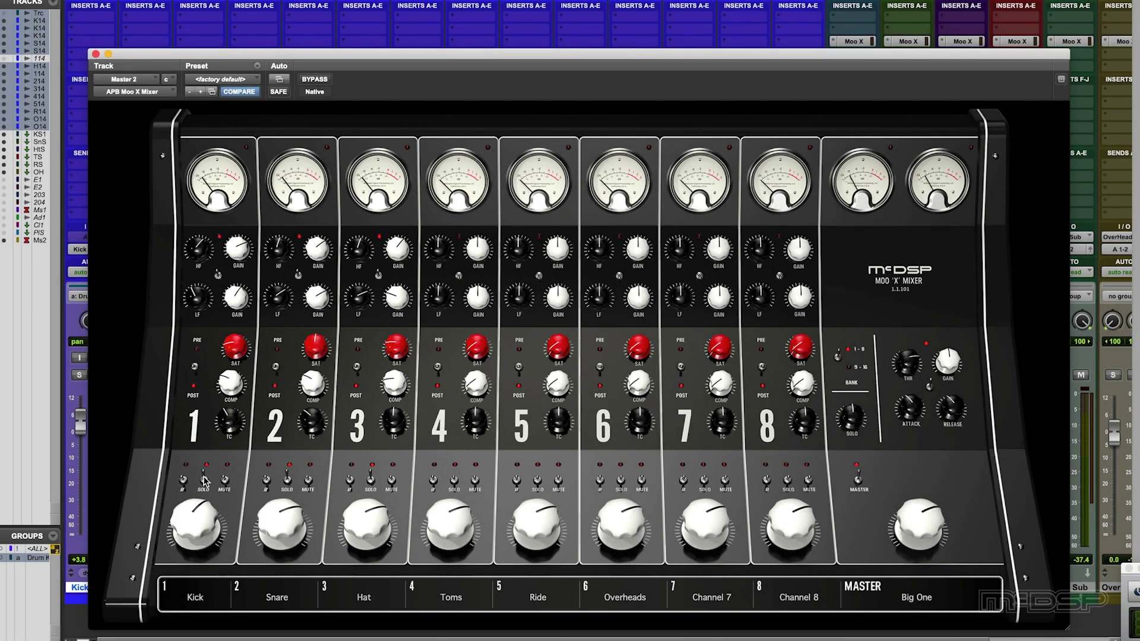
pyautogui.moveTo(361, 531)
pyautogui.click(371, 479)
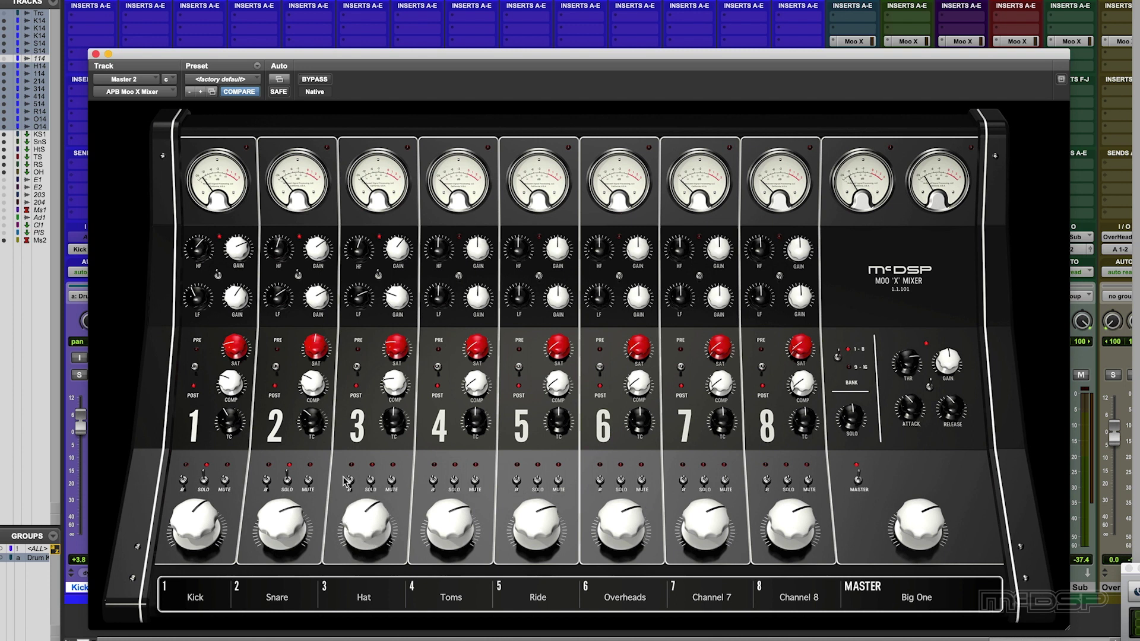
pyautogui.click(290, 481)
pyautogui.click(203, 480)
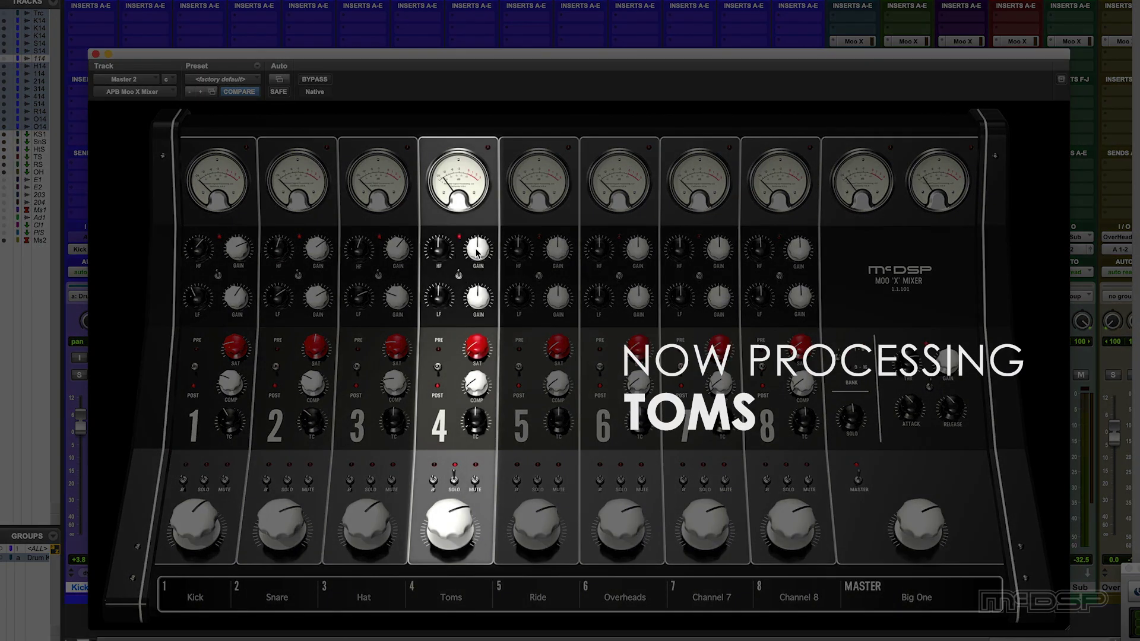
# Adjust the Toms' high EQ frequency and shorten its compressor time constant to about 163.8.
pyautogui.moveTo(433, 254); pyautogui.dragTo(433, 240)
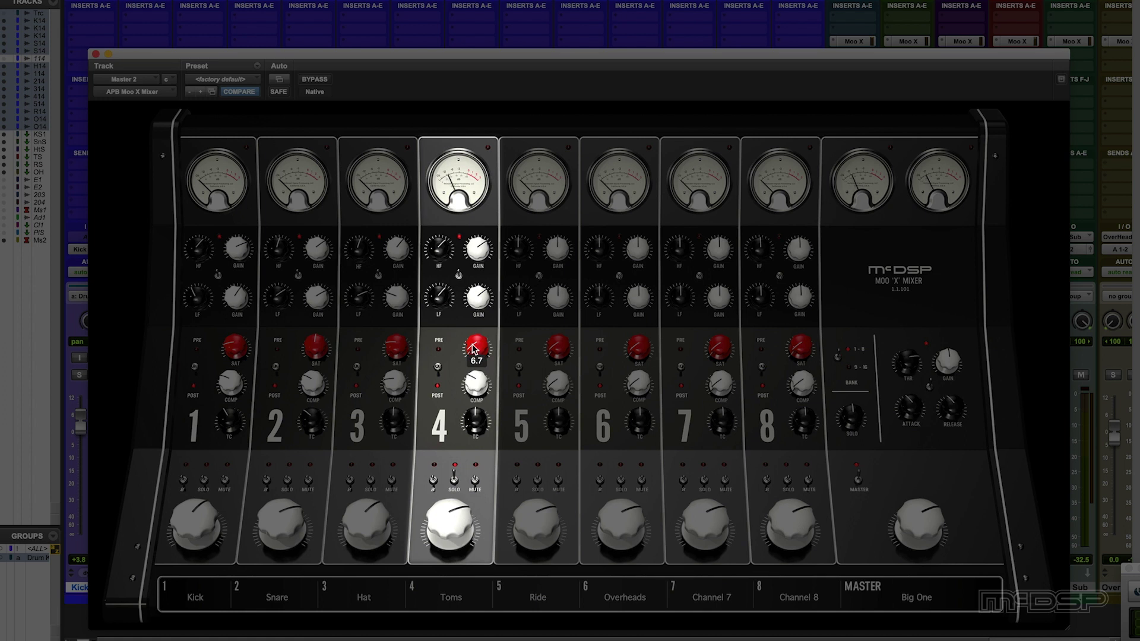
pyautogui.moveTo(473, 422); pyautogui.dragTo(474, 439)
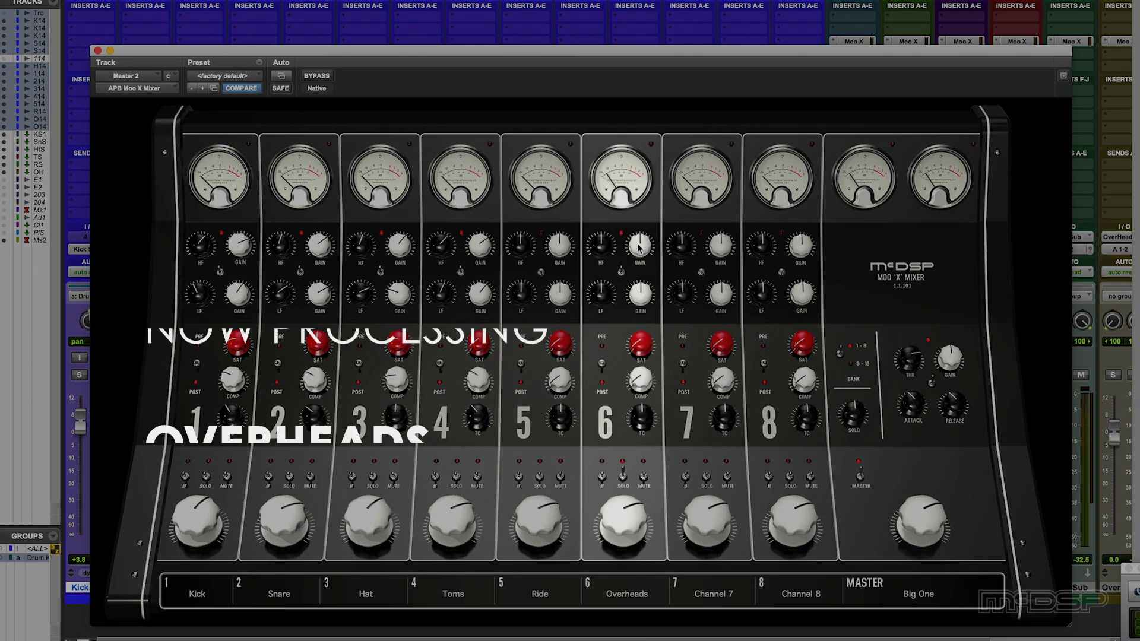
# Lower the Overheads channel's low EQ frequency.
pyautogui.moveTo(640, 238)
pyautogui.moveTo(602, 225)
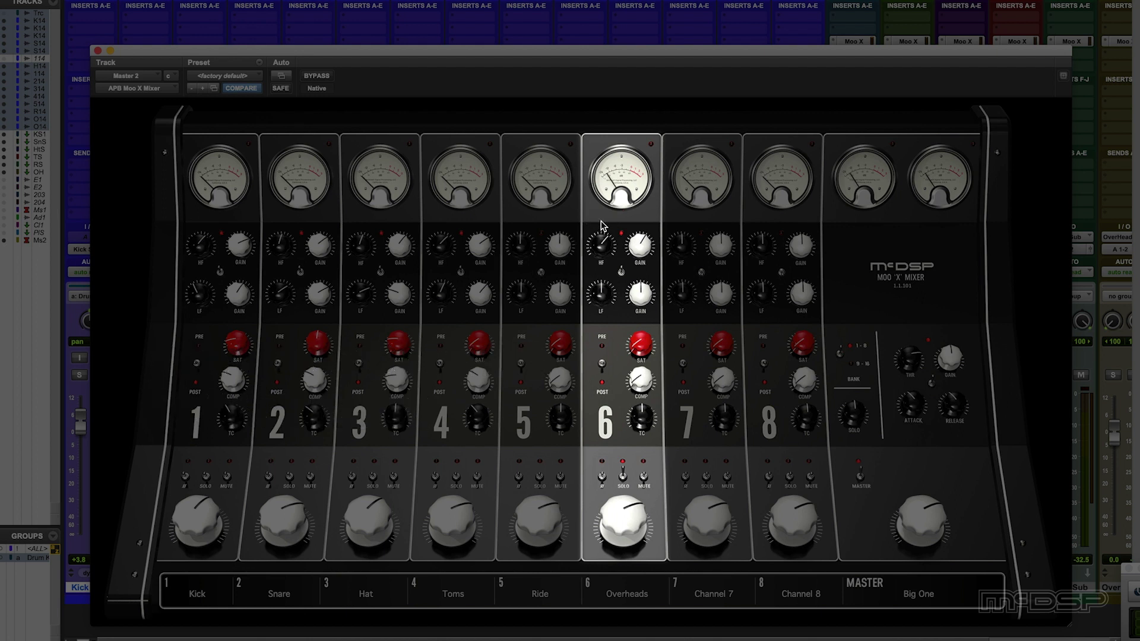
pyautogui.moveTo(637, 273)
pyautogui.moveTo(597, 290); pyautogui.dragTo(598, 308)
# Toggle Kick solo and turn the Overheads output level down to about -9.9.
pyautogui.moveTo(639, 354)
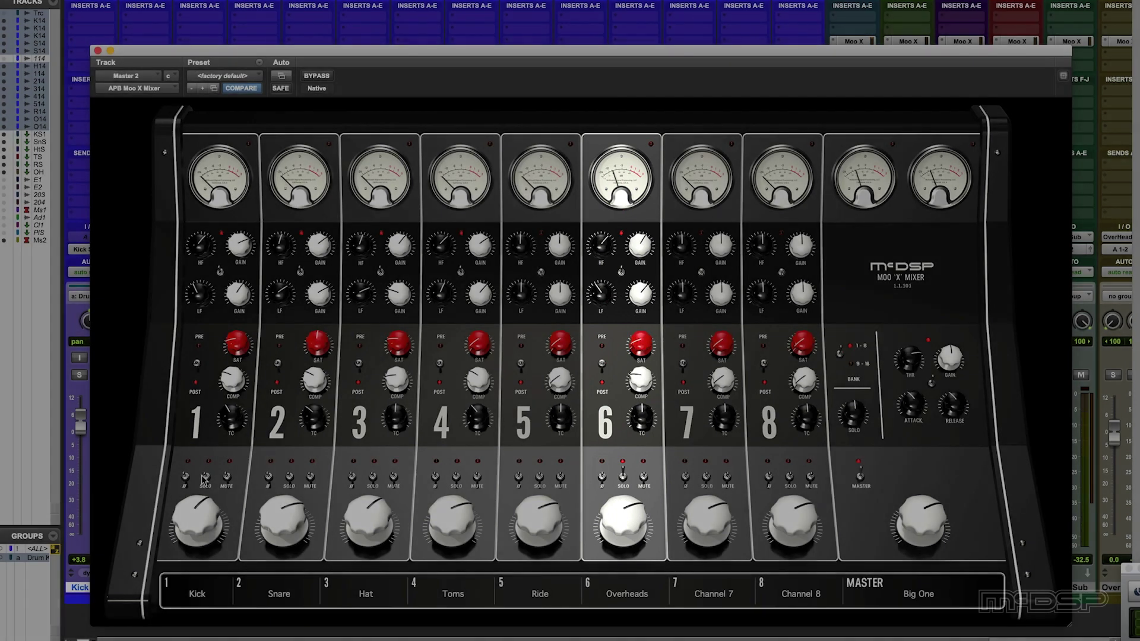
pyautogui.click(206, 477)
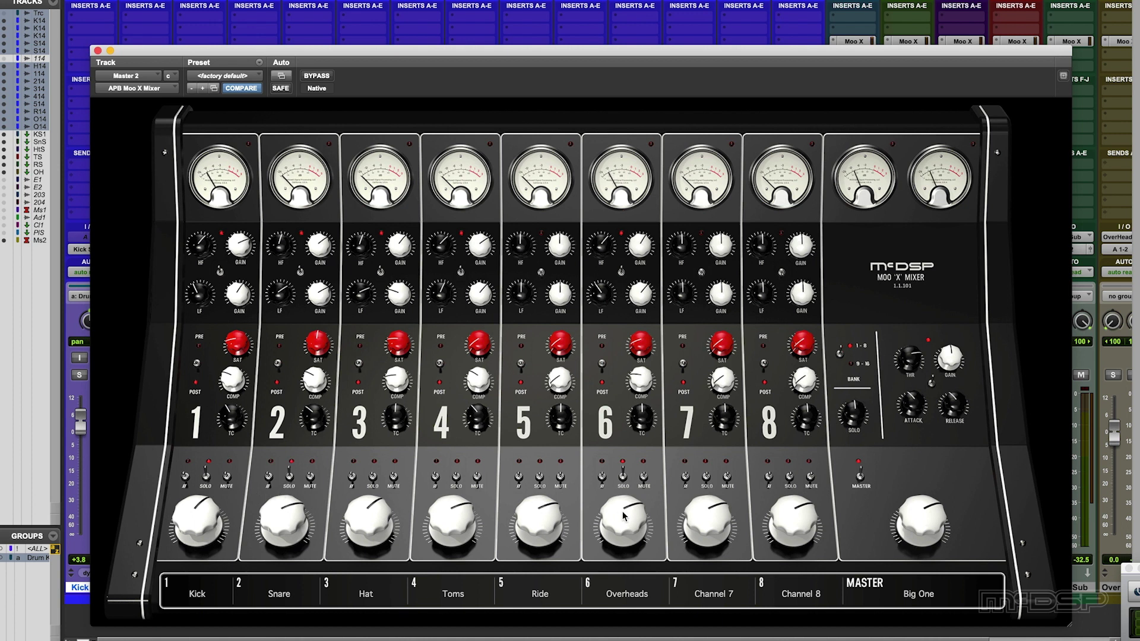
pyautogui.moveTo(623, 515); pyautogui.dragTo(624, 527)
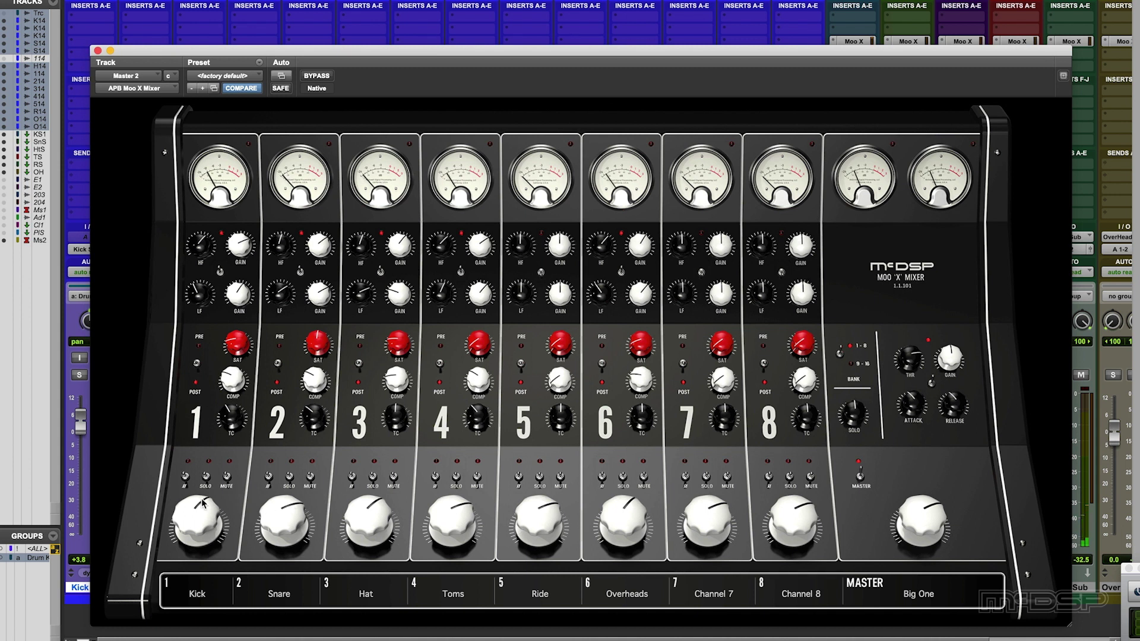
pyautogui.moveTo(613, 518); pyautogui.dragTo(613, 533)
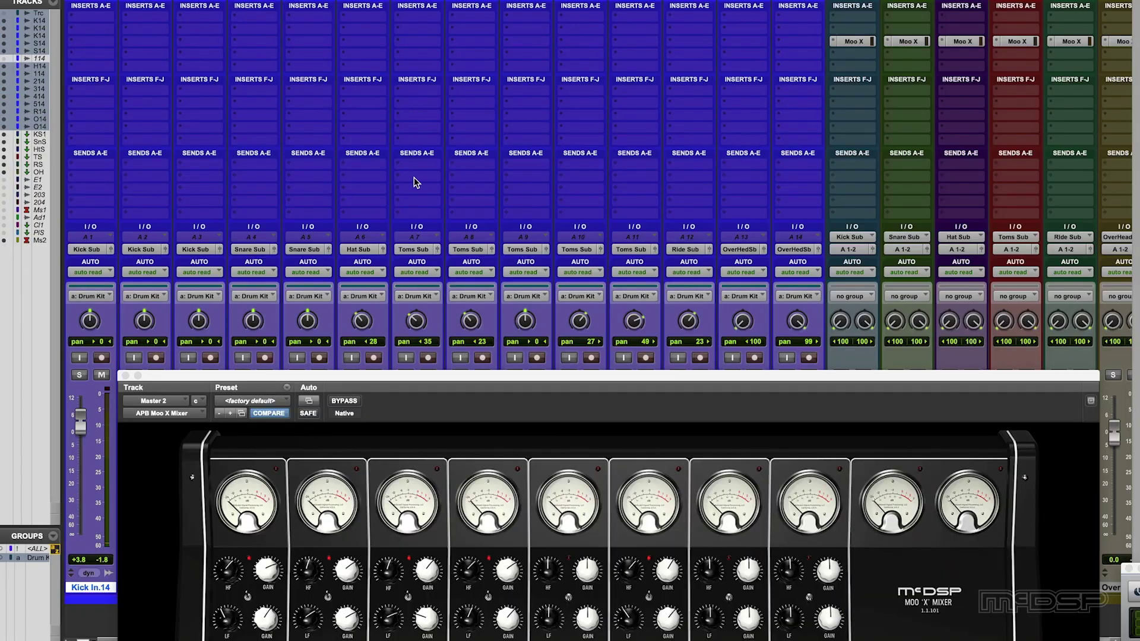
# Solo Ride, raise its output to 12.0 and add saturation, then return to the Edit window.
pyautogui.moveTo(433, 375); pyautogui.dragTo(454, 68)
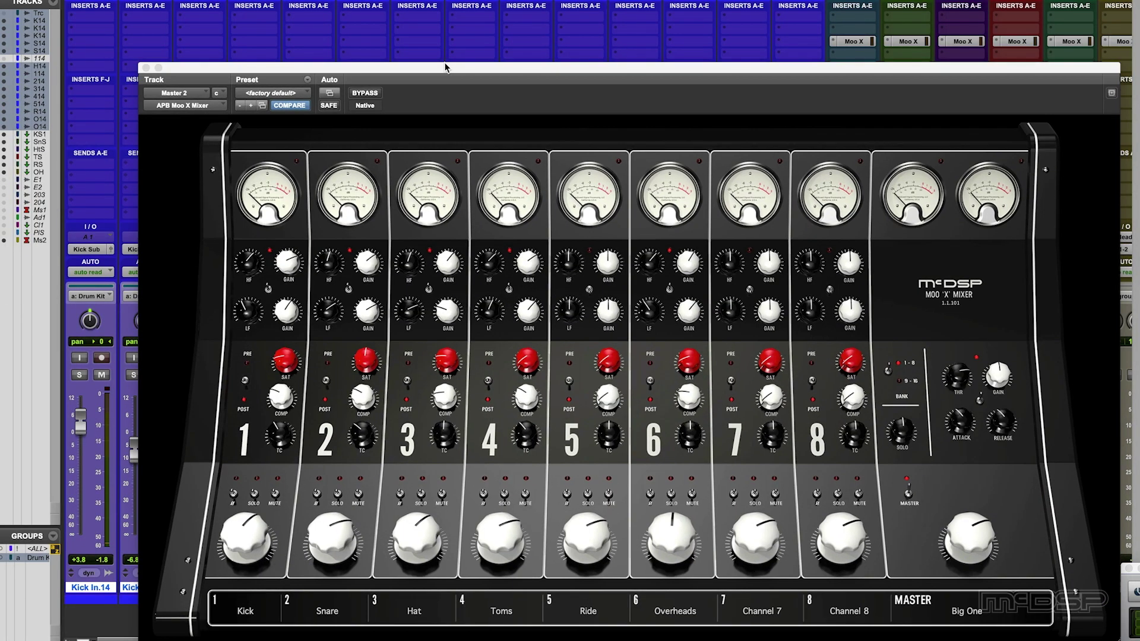
pyautogui.click(586, 497)
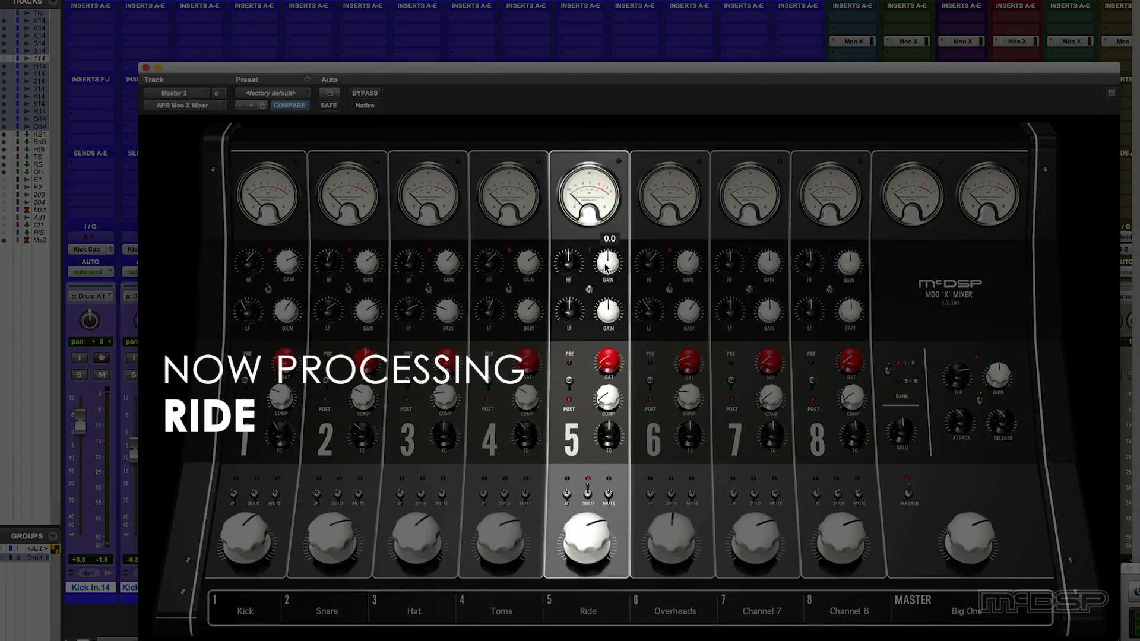
pyautogui.moveTo(605, 317)
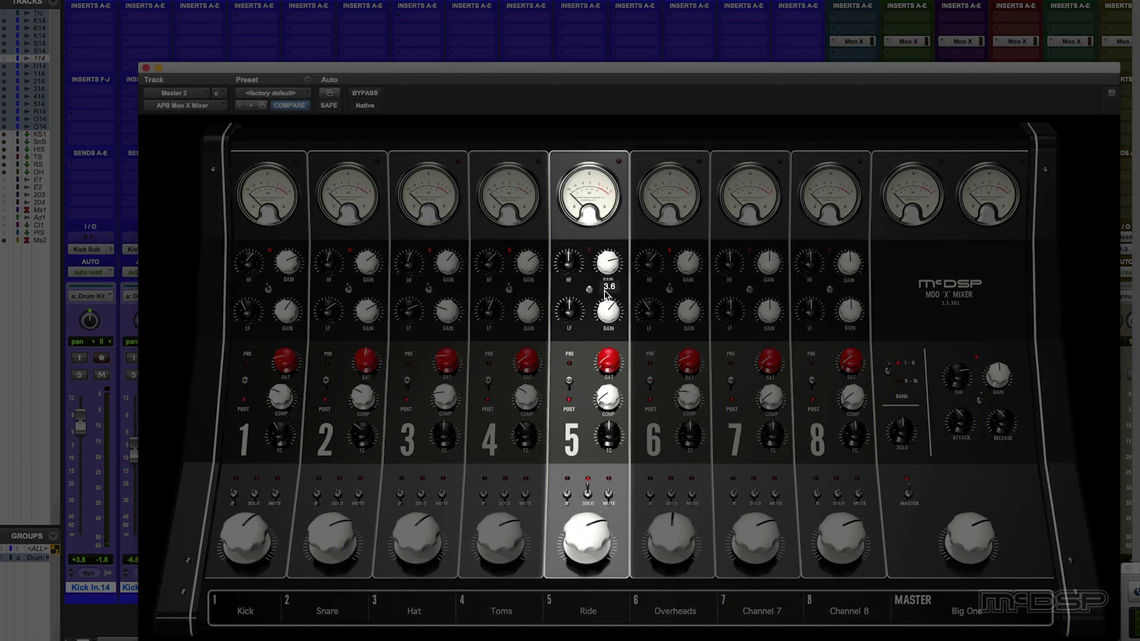
pyautogui.moveTo(584, 532); pyautogui.dragTo(587, 484)
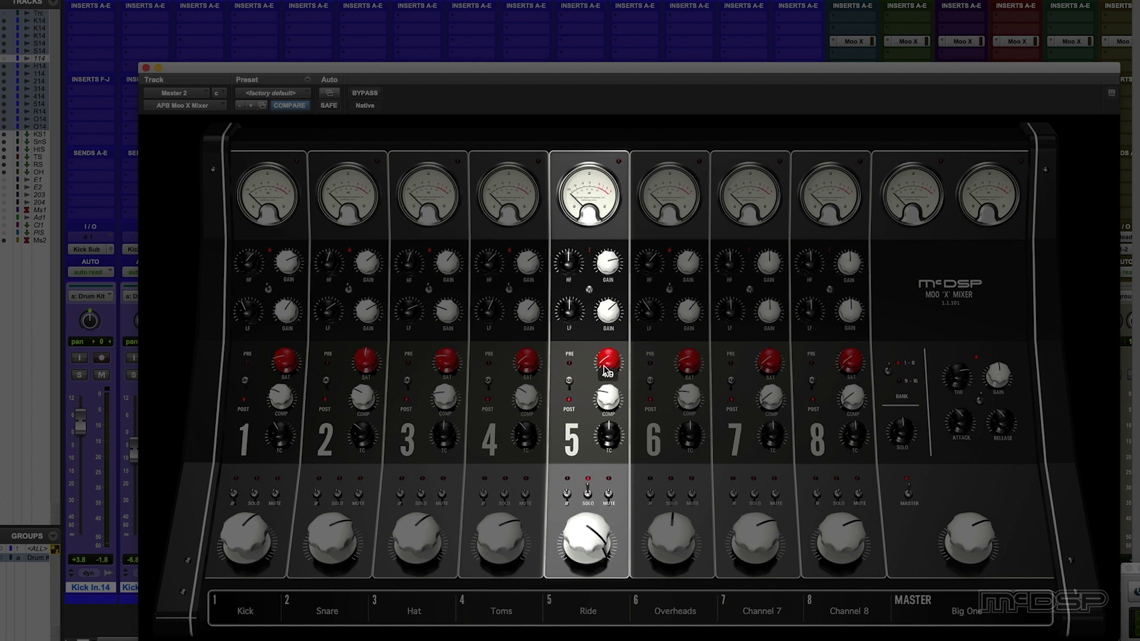
pyautogui.moveTo(604, 364); pyautogui.dragTo(603, 339)
pyautogui.press('super+equal')
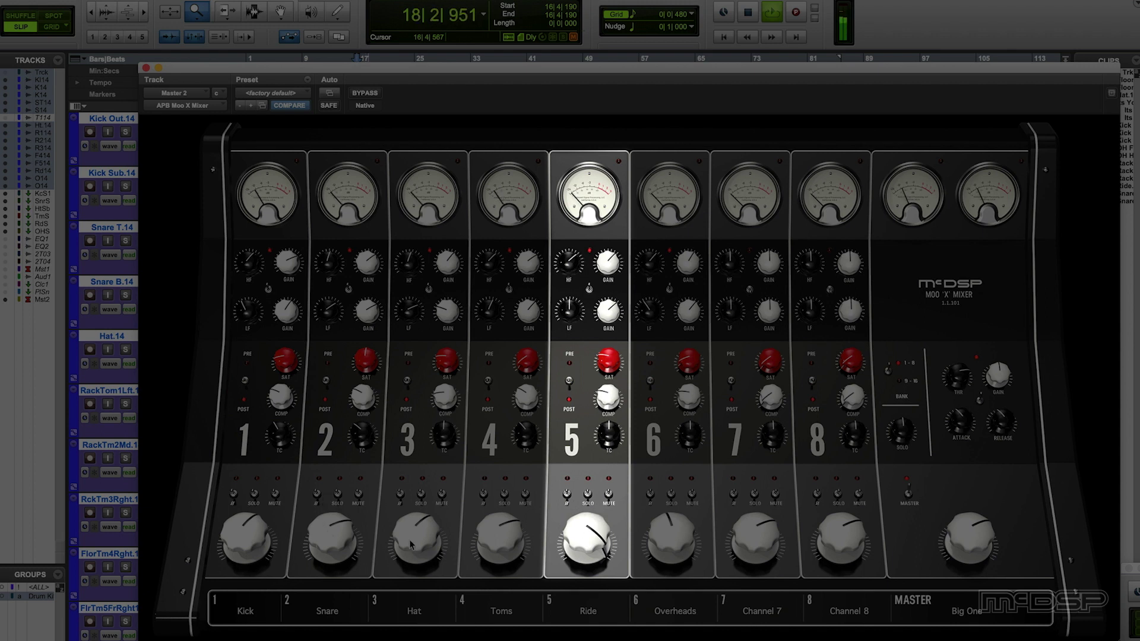
# Lower channel 3 (Hat) output knob to -10.1, then start session playback.
pyautogui.moveTo(406, 537); pyautogui.dragTo(408, 550)
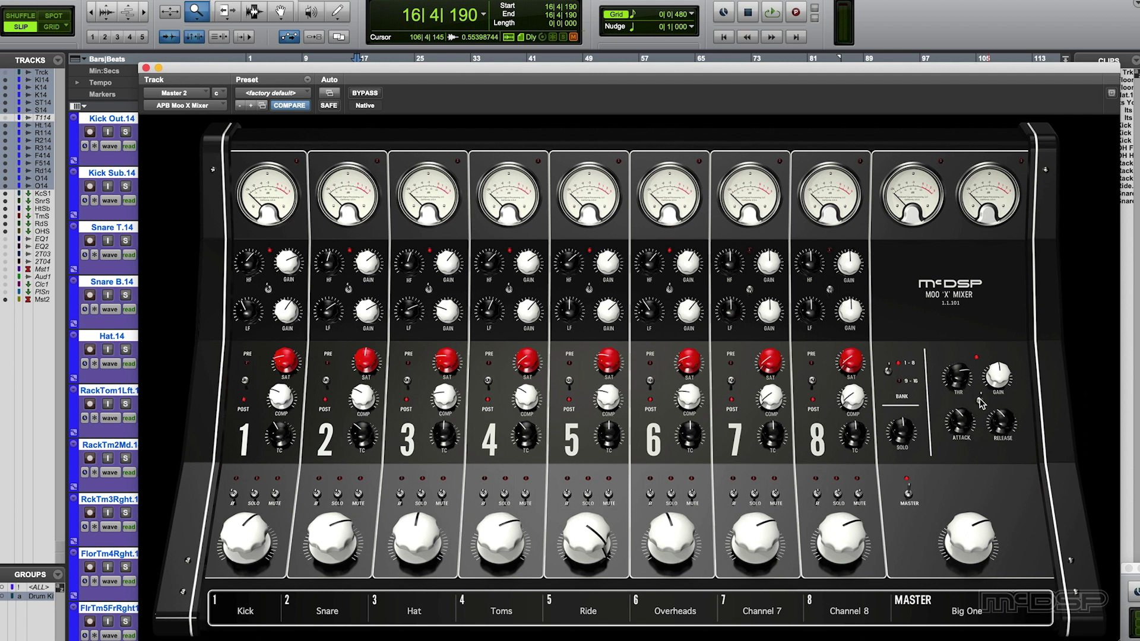
pyautogui.press('space')
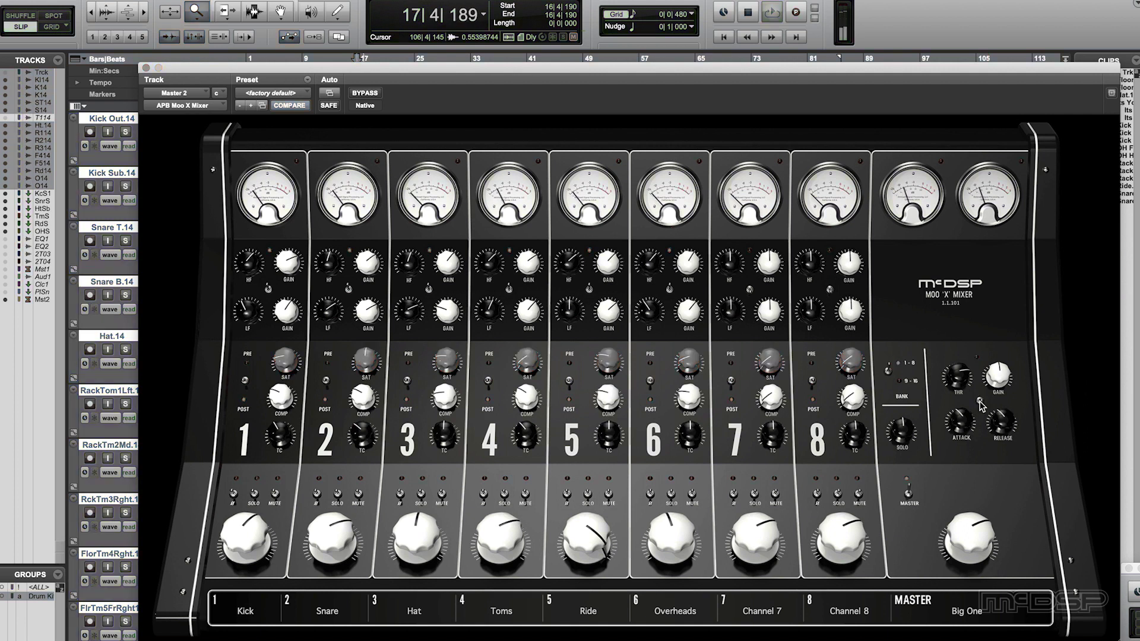
# Enable the master compressor with threshold -9.0, plus adjusted attack, release and output gain.
pyautogui.click(979, 401)
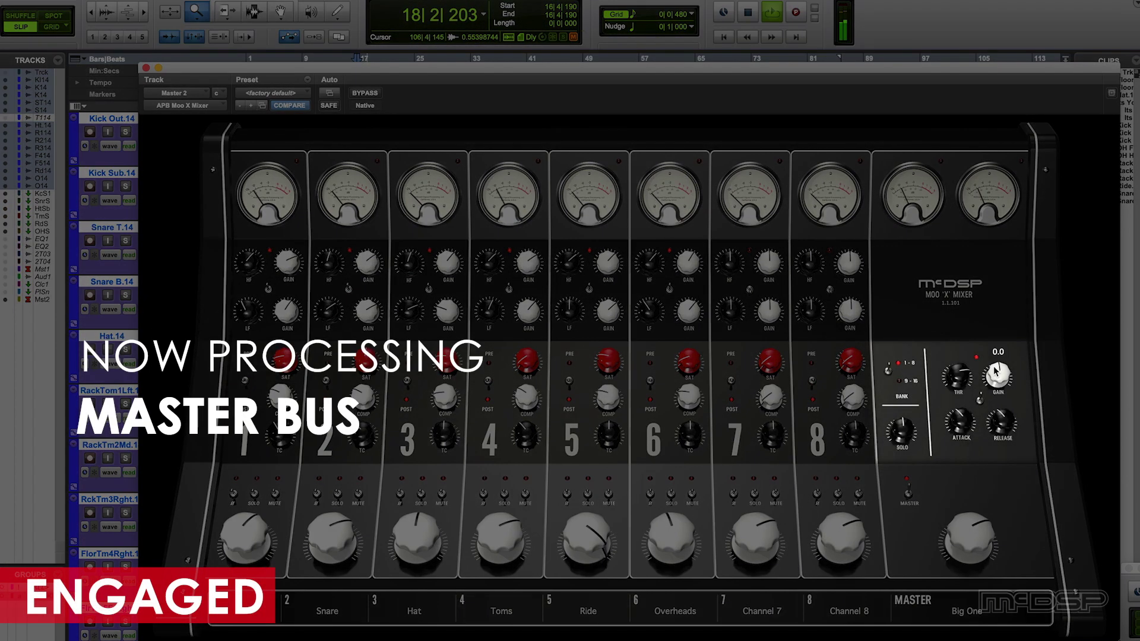
pyautogui.moveTo(958, 378); pyautogui.dragTo(992, 377)
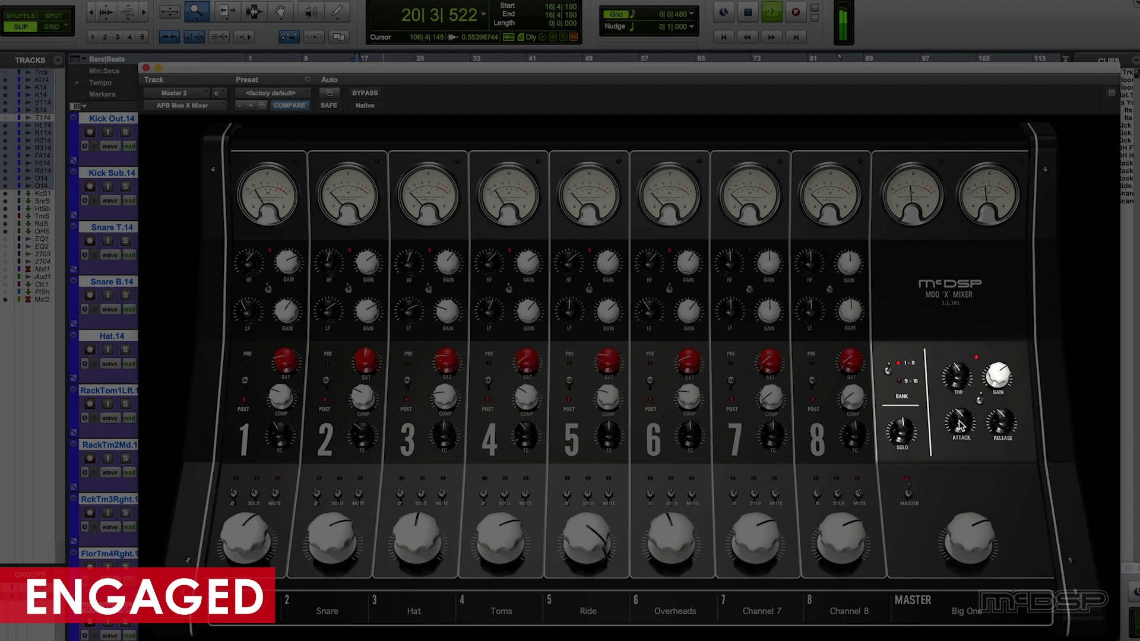
pyautogui.moveTo(960, 424)
pyautogui.mouseDown()
pyautogui.moveTo(968, 502)
pyautogui.moveTo(962, 444)
pyautogui.mouseUp()
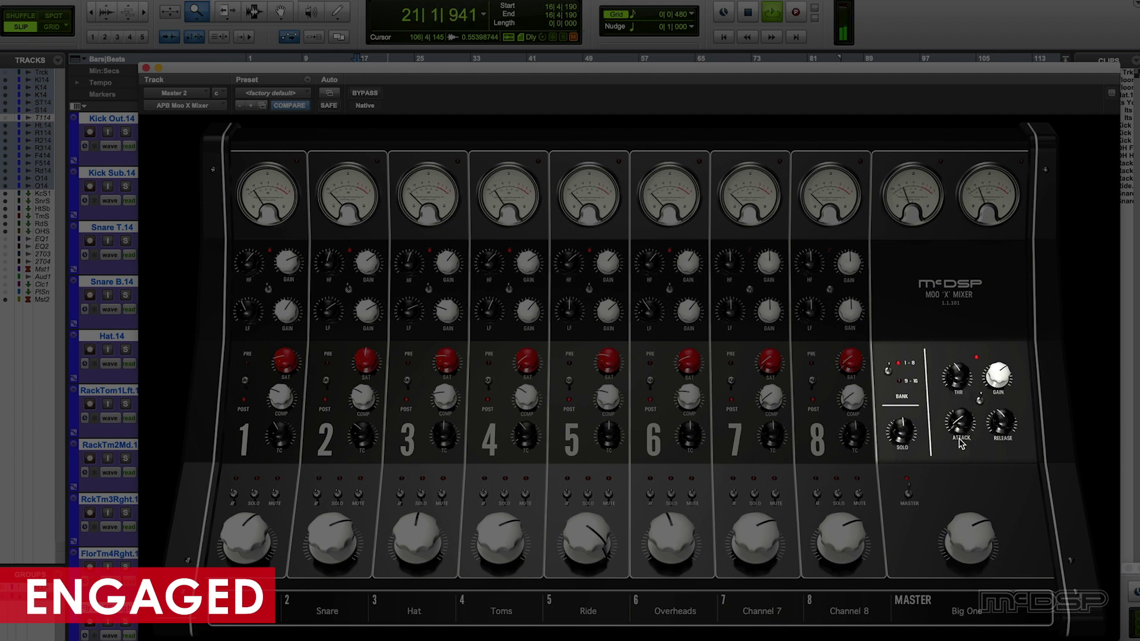
pyautogui.moveTo(957, 383); pyautogui.dragTo(957, 375)
pyautogui.moveTo(1001, 421); pyautogui.dragTo(998, 310)
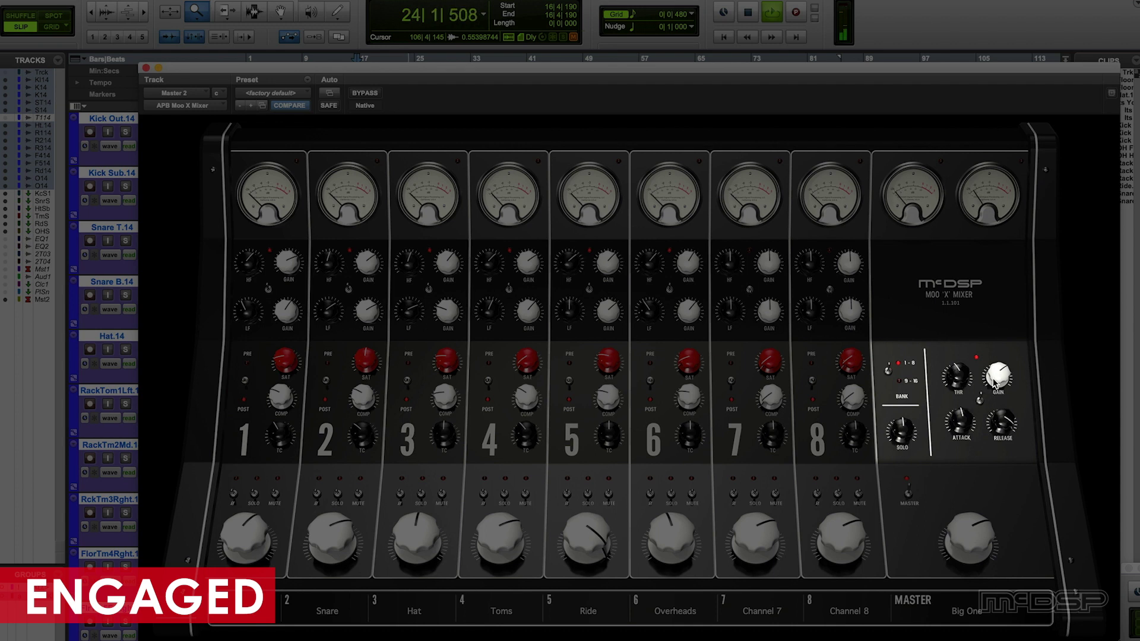
pyautogui.moveTo(996, 380); pyautogui.dragTo(995, 376)
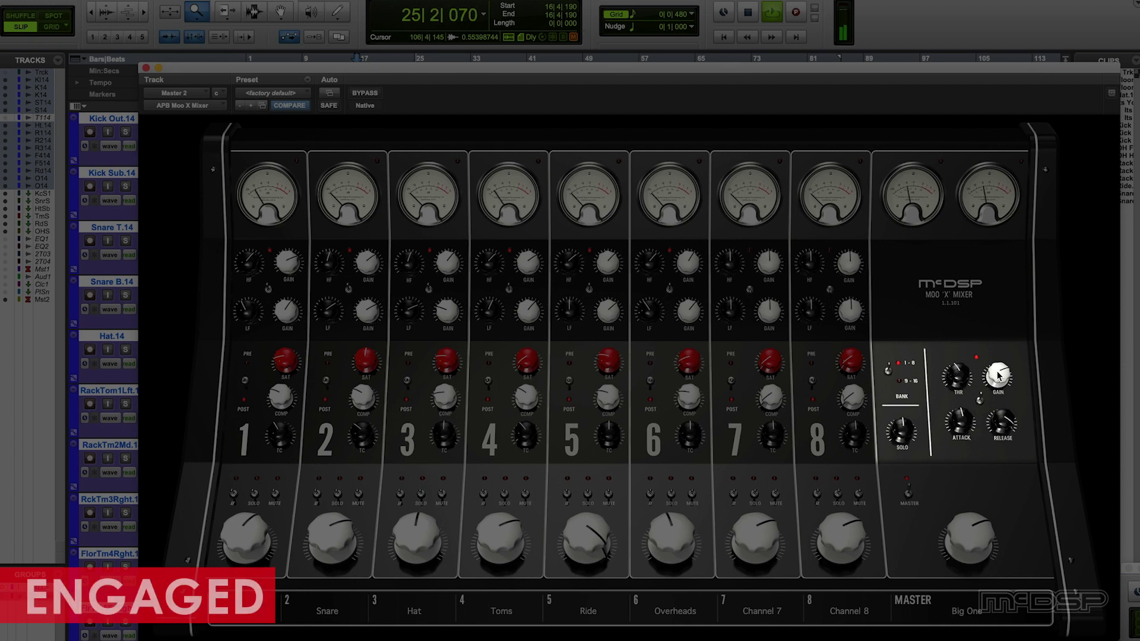
pyautogui.click(999, 395)
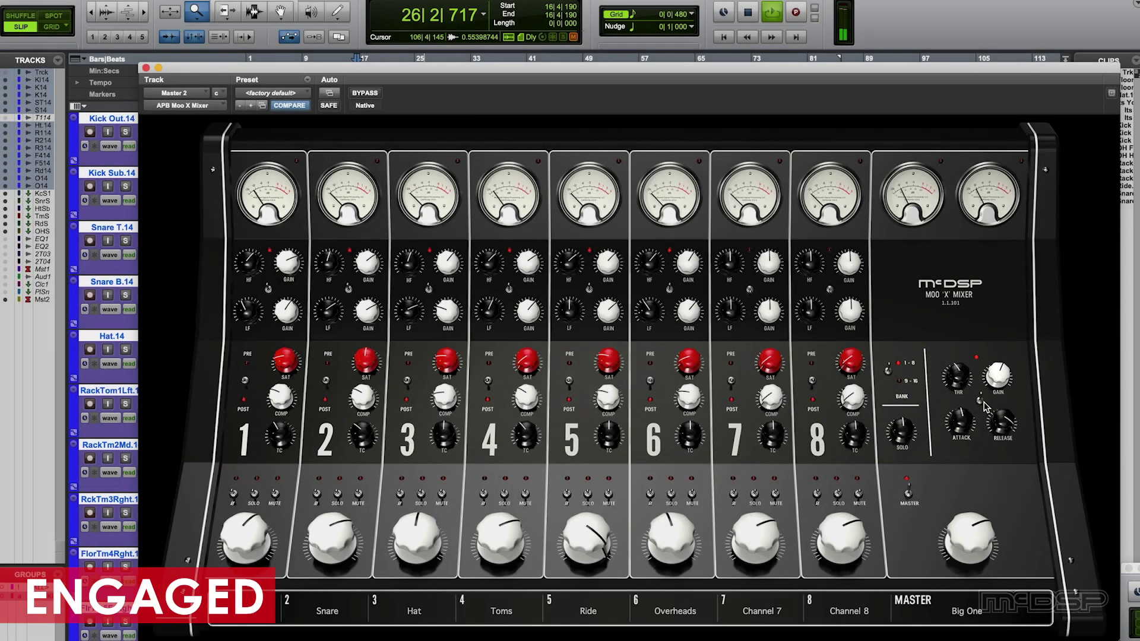
# Bypass and re-engage the Moo X Mixer to compare, then stop playback.
pyautogui.click(981, 402)
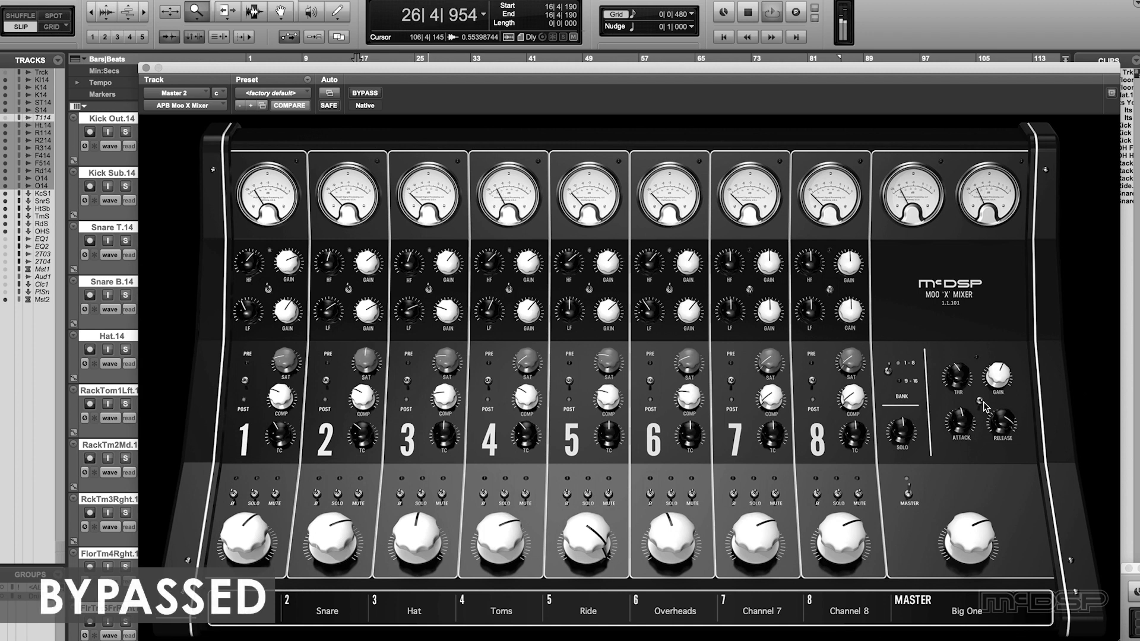
pyautogui.click(981, 404)
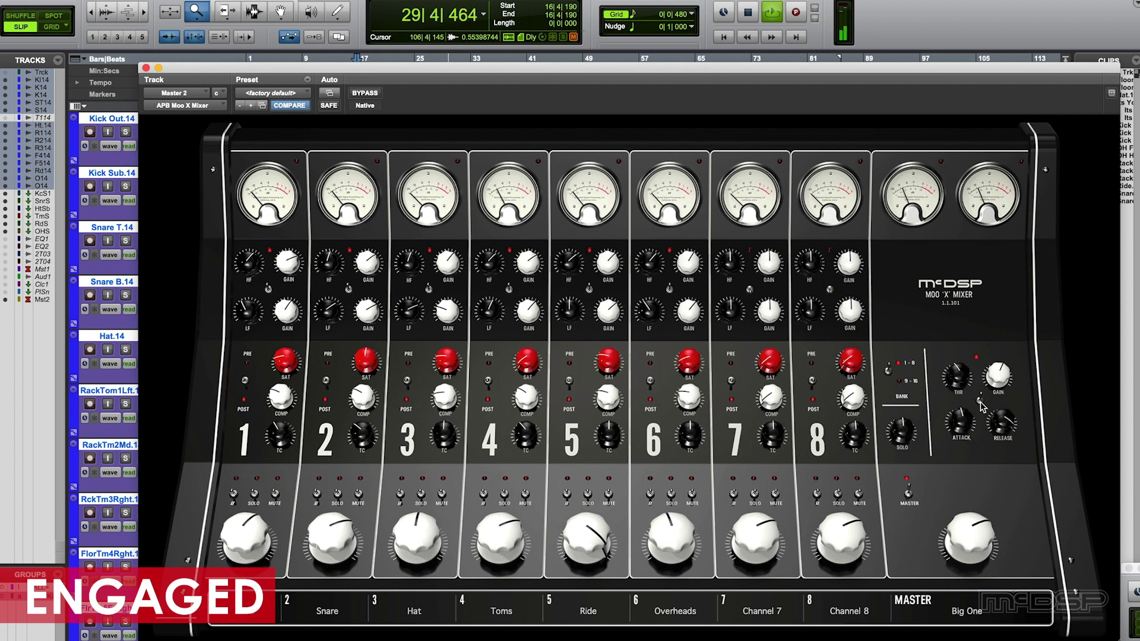
pyautogui.press('space')
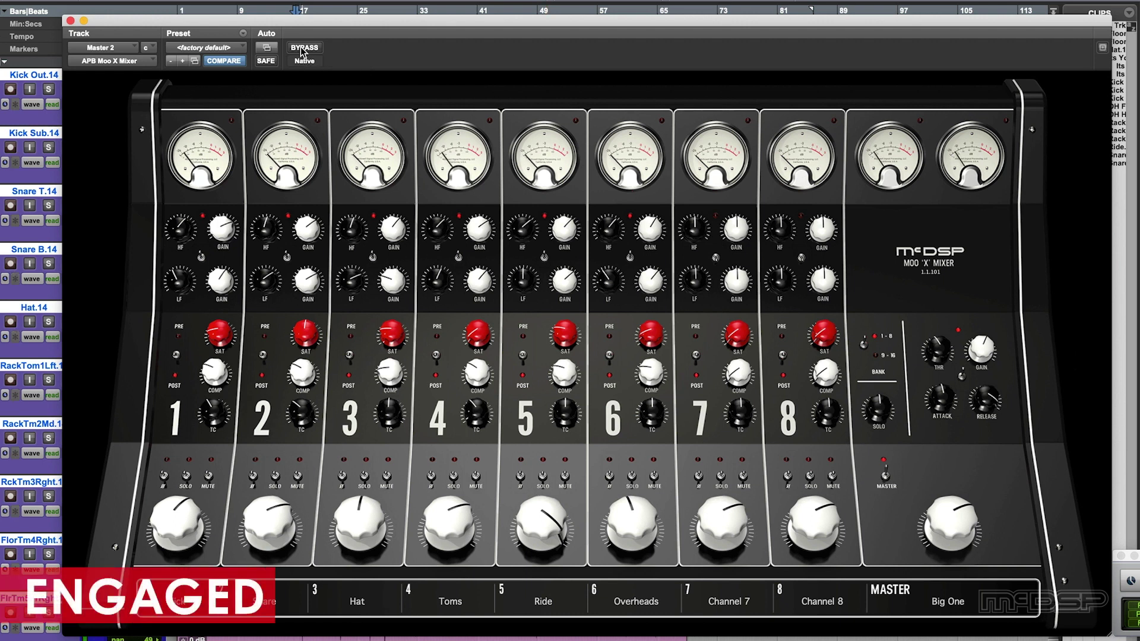
# Toggle the Master 2 Moo X Mixer bypass repeatedly to A/B the drums, finishing bypassed.
pyautogui.click(301, 48)
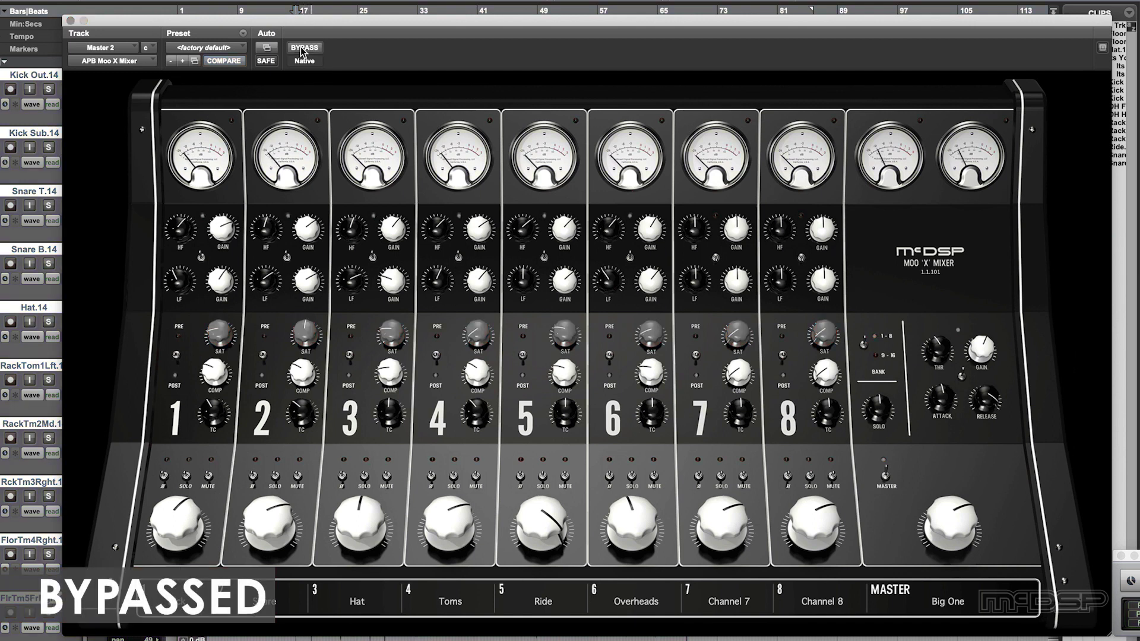
pyautogui.click(301, 49)
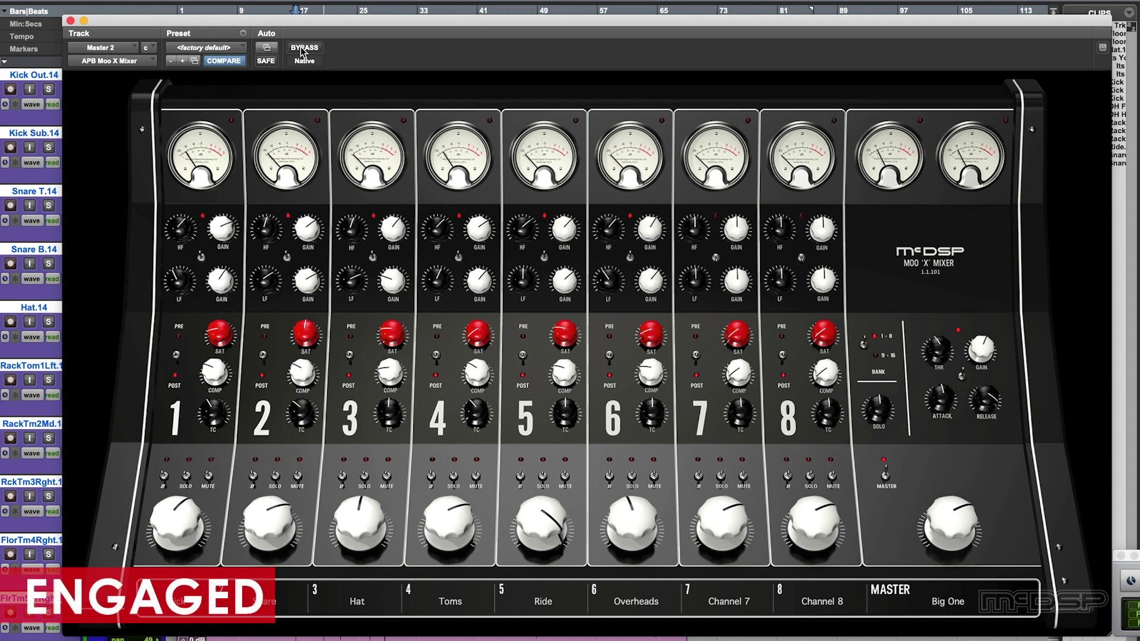
pyautogui.click(301, 48)
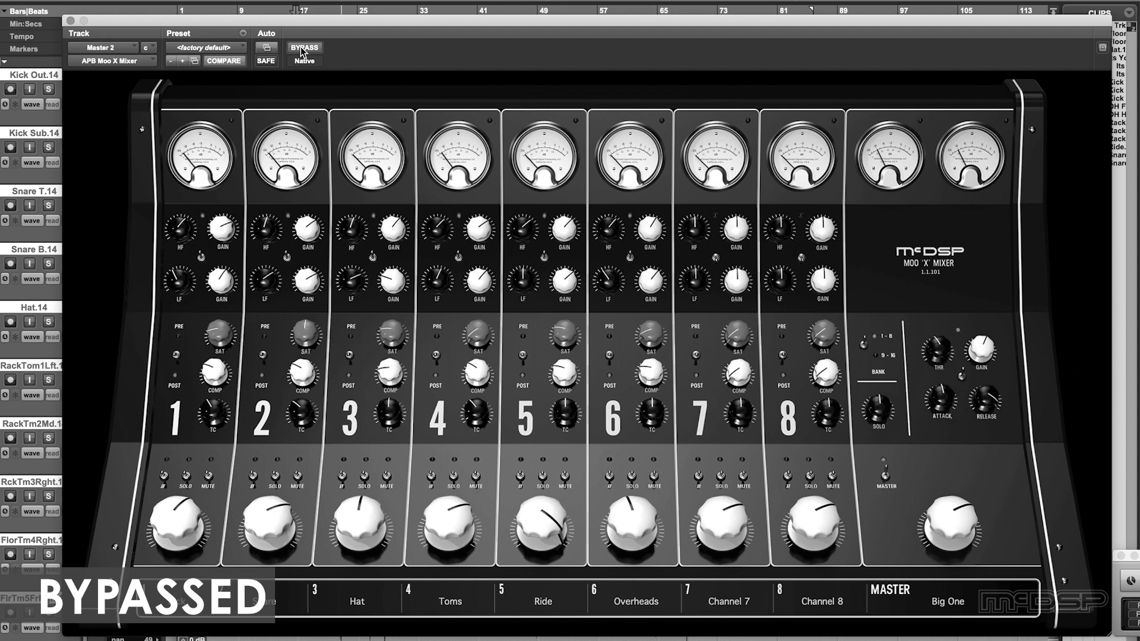
pyautogui.click(301, 49)
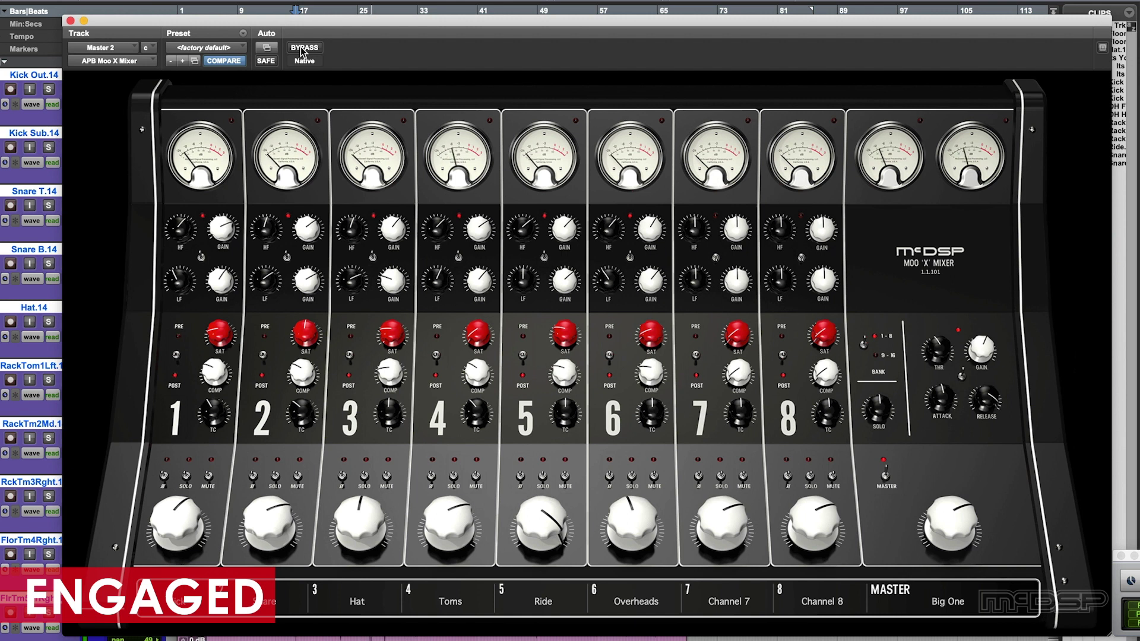
pyautogui.click(304, 47)
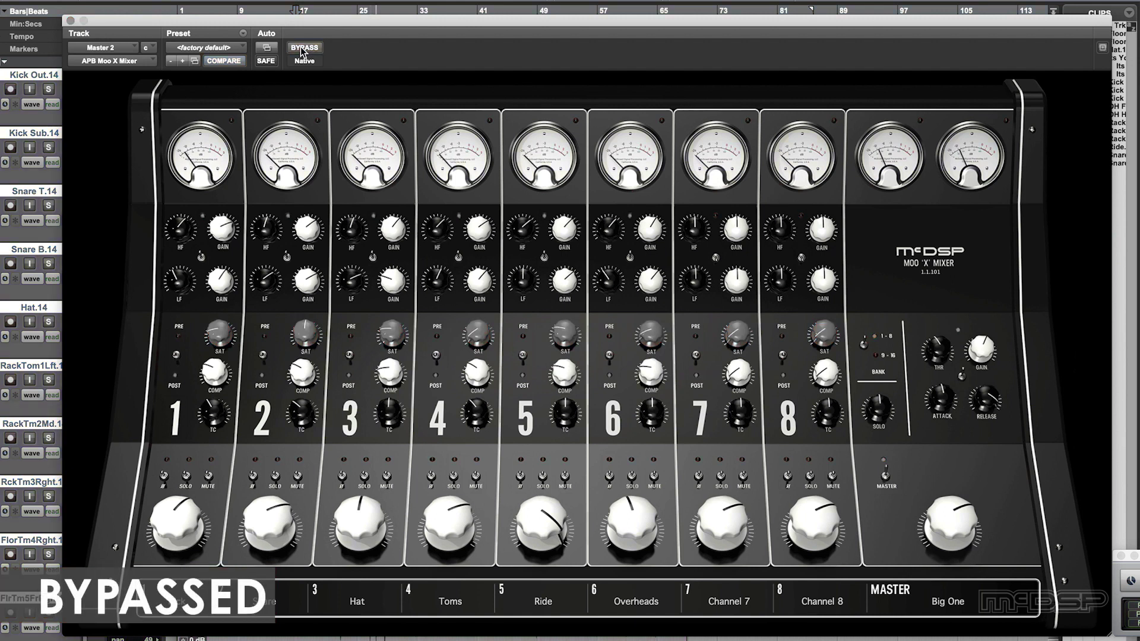